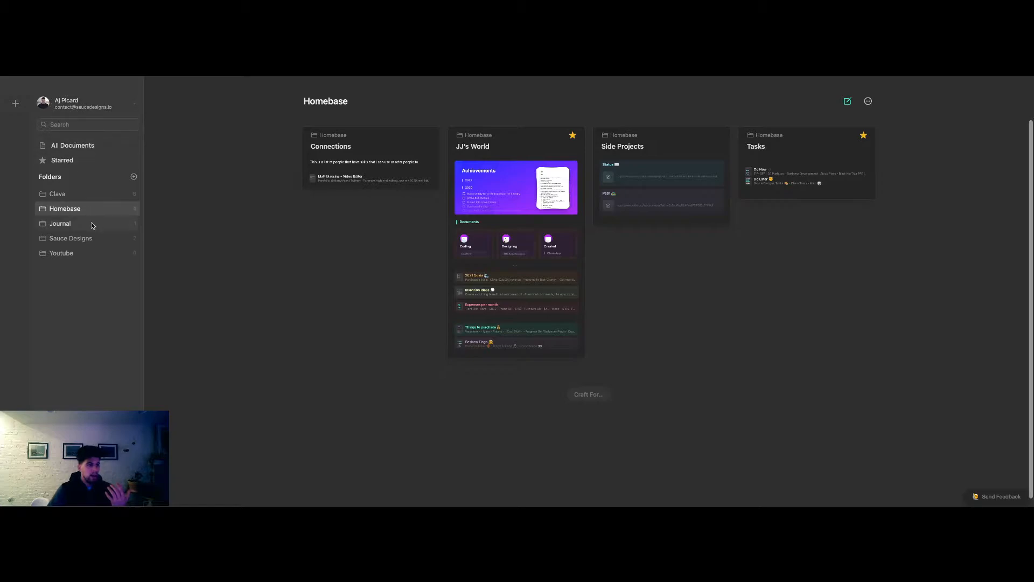
- Create a new document in the Youtube folder and title it "Styling In Craft"
left_click(96, 255)
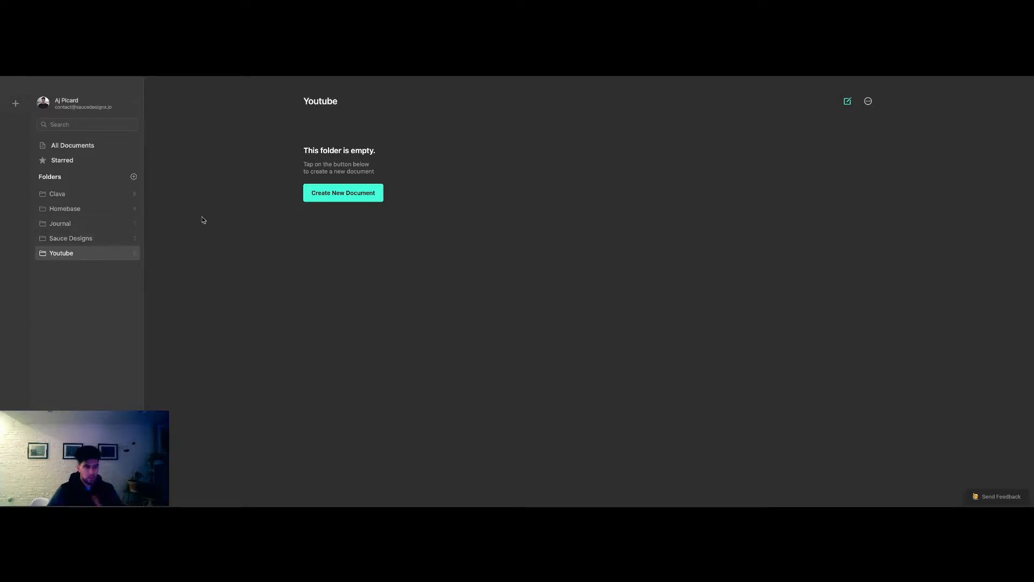
left_click(329, 198)
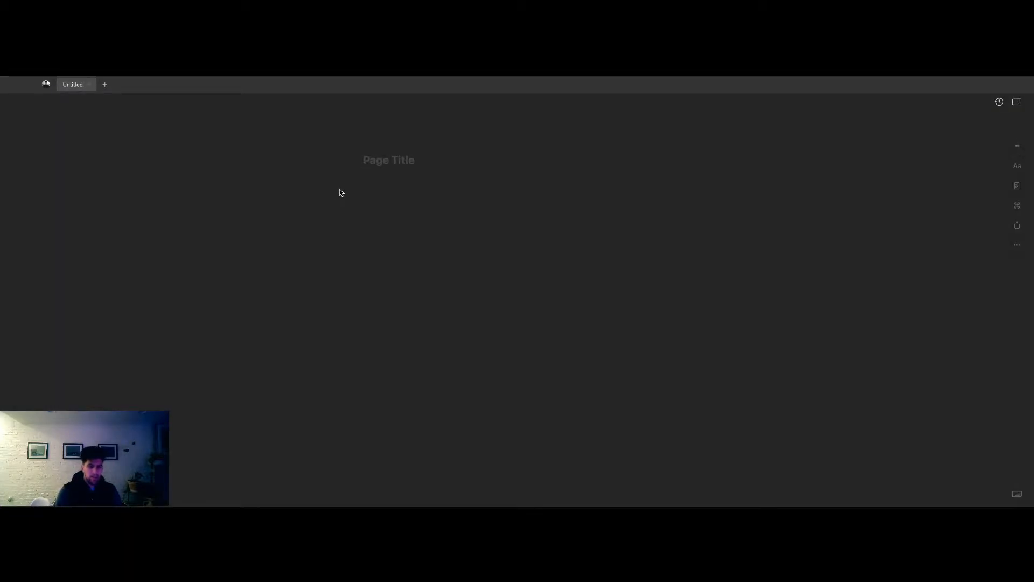
type("Styling In Craft")
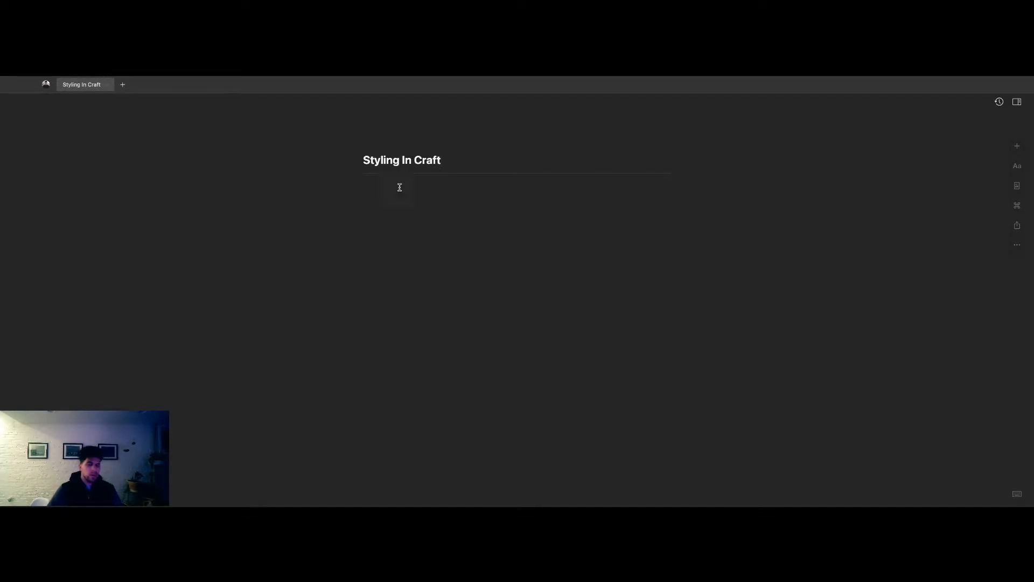
- Add the lines "This is the first part of my notes" and "This is the second part of my notes", separated by a blank line
key("Return")
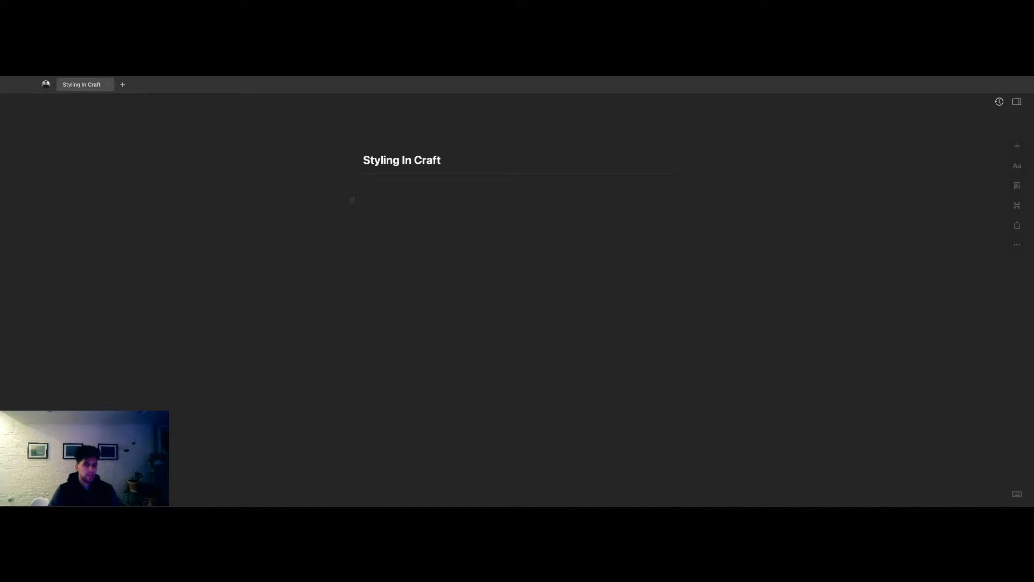
type("This")
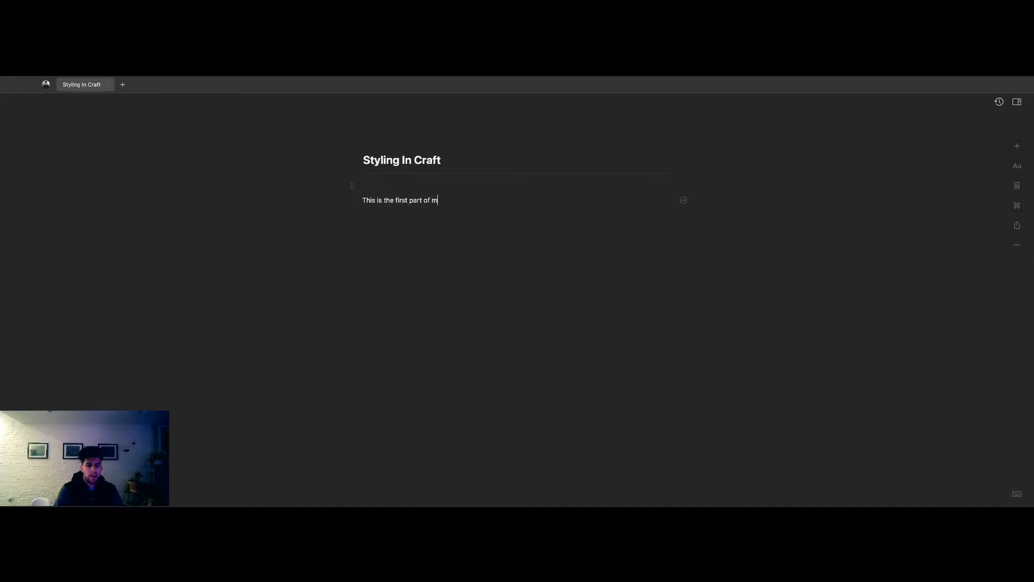
type(" is the second part of my notes")
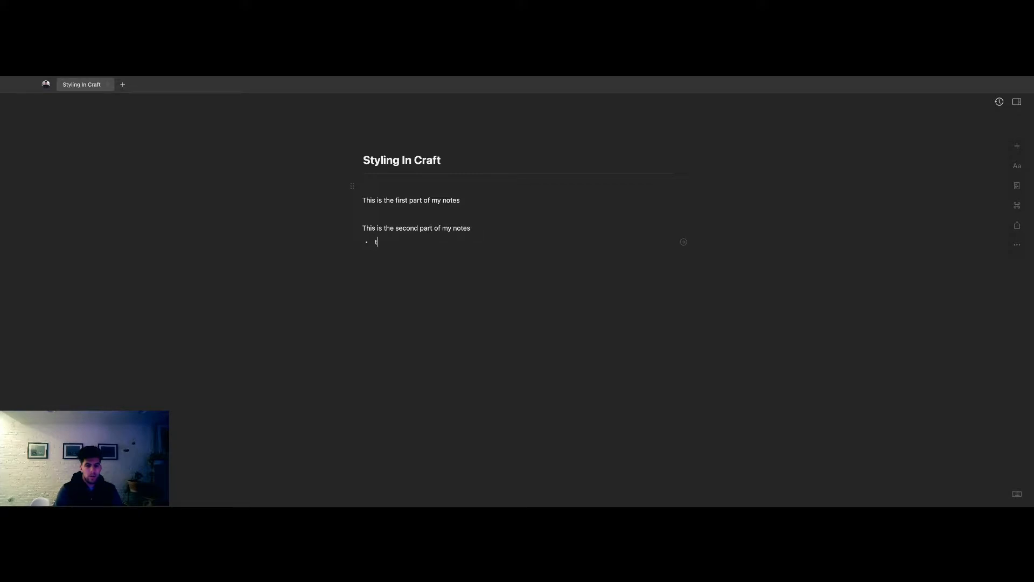
- Below the second line, add the to-do items "There are a couple of key points" and "Maybe even to many to count"
key("BackSpace")
type("/to")
key("Return")
type("There are a couple of key points")
key("Return")
type("Maybe even to many to count")
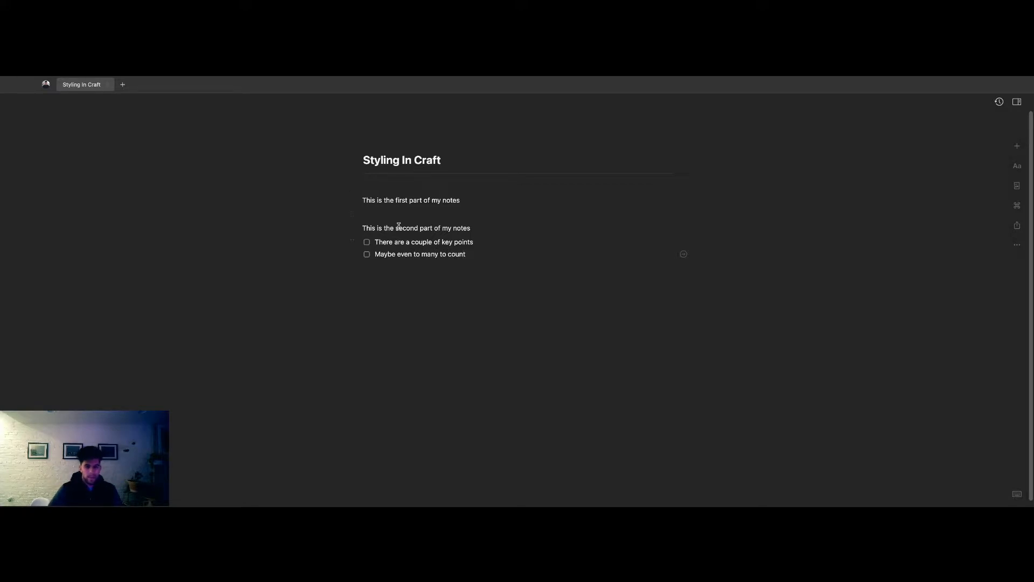
key("Return")
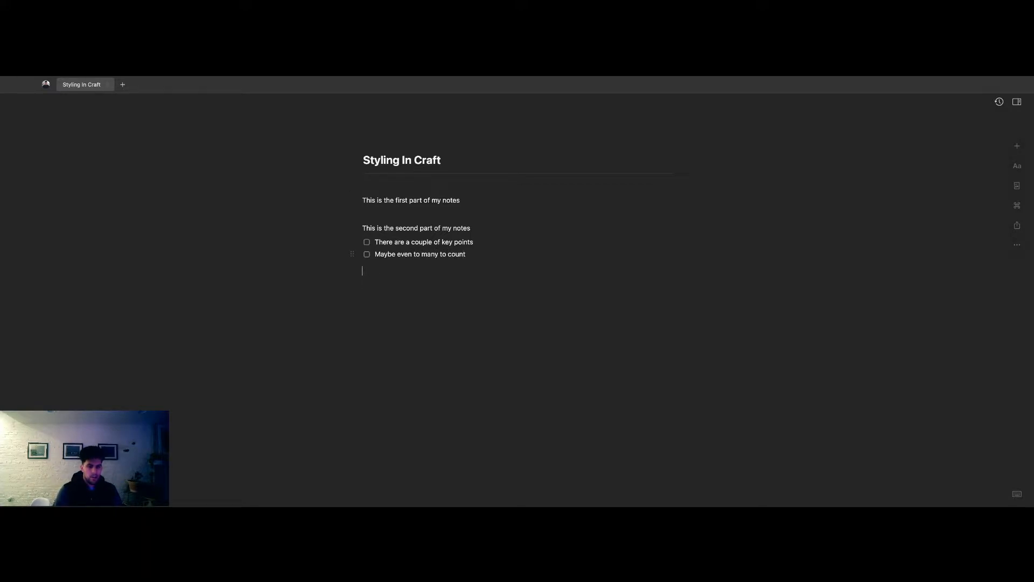
- Insert the line "Beggining" above "This is the first part of my notes"
left_click(416, 205, "super")
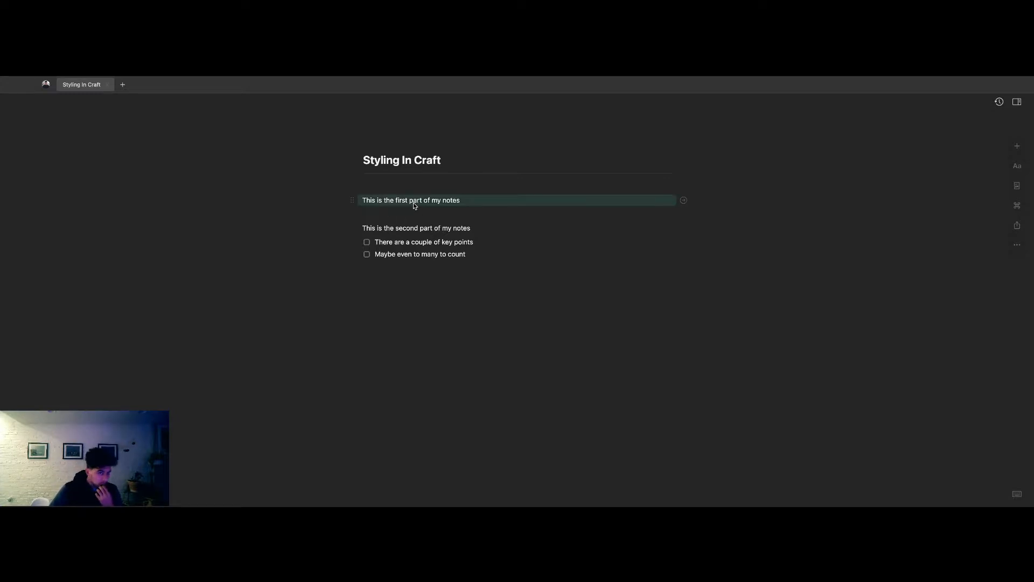
left_click(393, 198)
left_click(370, 190)
key("Return")
type("Beggining")
- Insert the line "Middle" directly below "This is the first part of my notes"
left_click(373, 235)
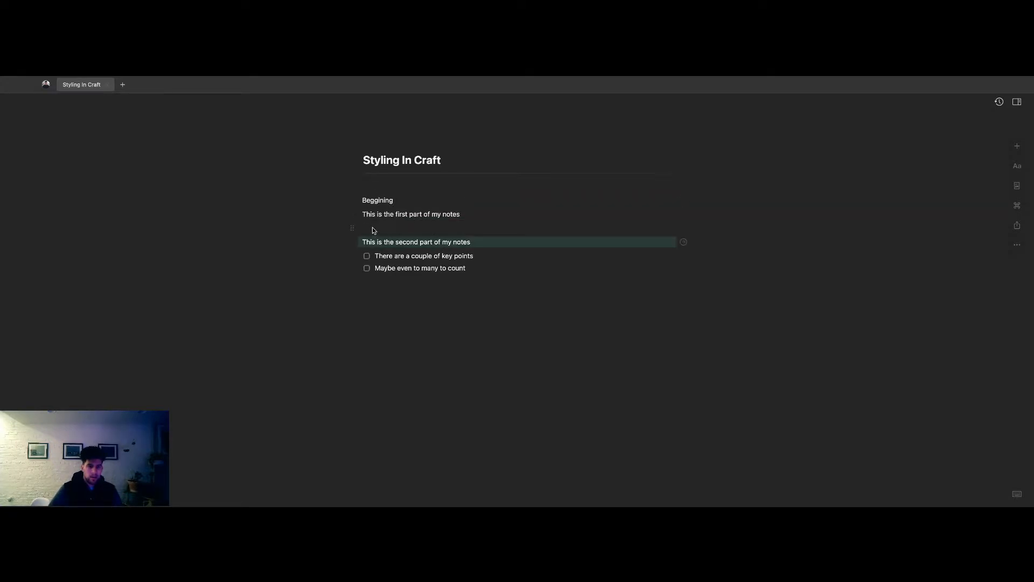
left_click(372, 228)
left_click(383, 216)
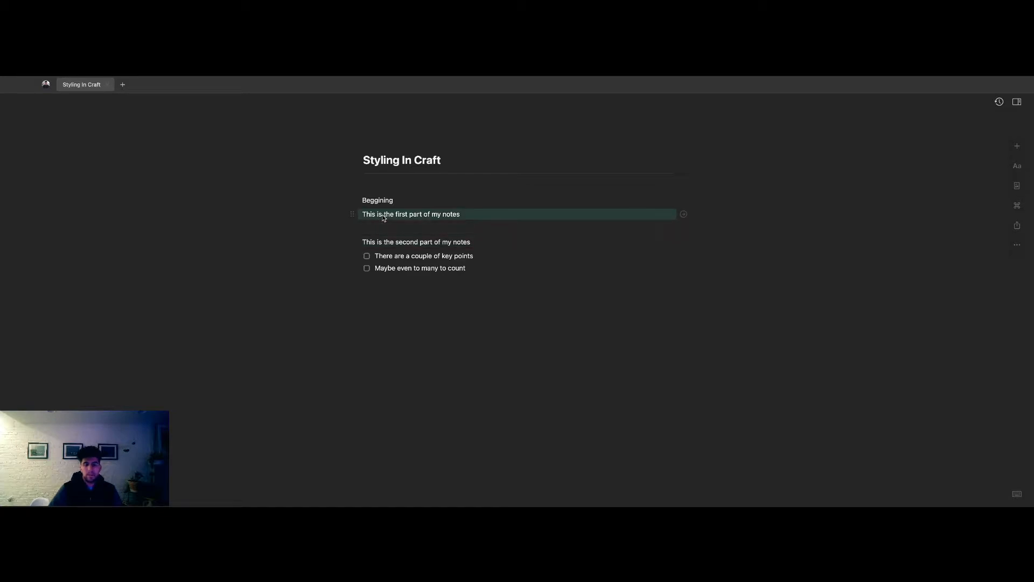
key("Return")
type("M")
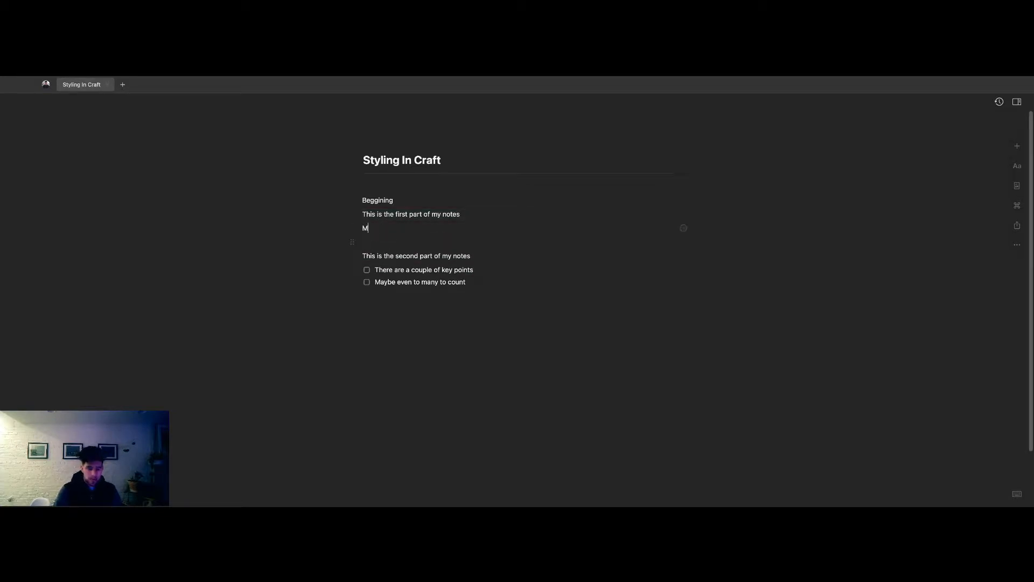
type("iddle")
key("BackSpace")
key("BackSpace")
type("dle")
- Remove the blank line between "Middle" and "This is the second part of my notes"
left_click(397, 212)
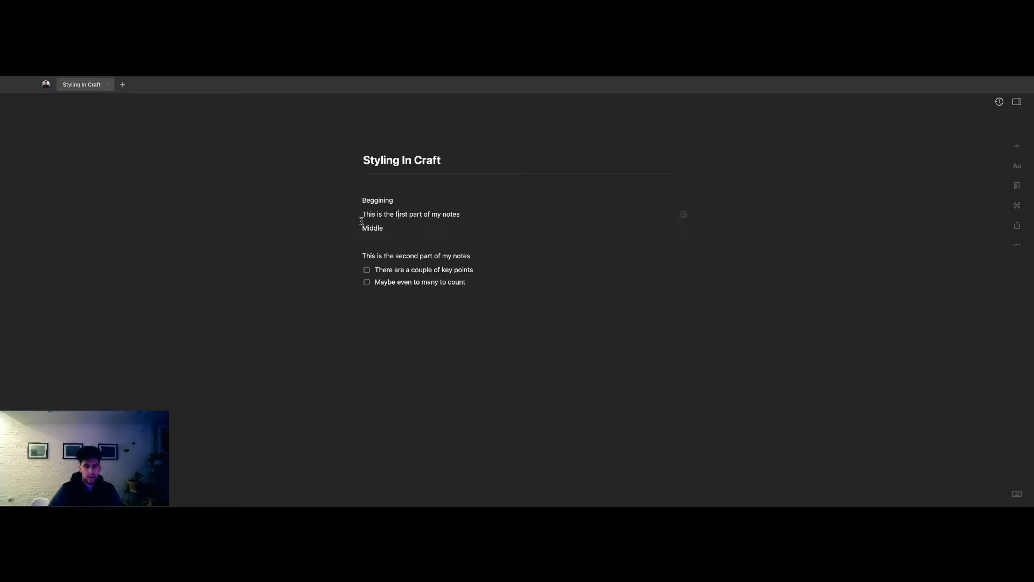
left_click(362, 243)
key("BackSpace")
- Try inserting a blank line between "This is the first part of my notes" and "Middle"
left_click(440, 214)
left_click(351, 212)
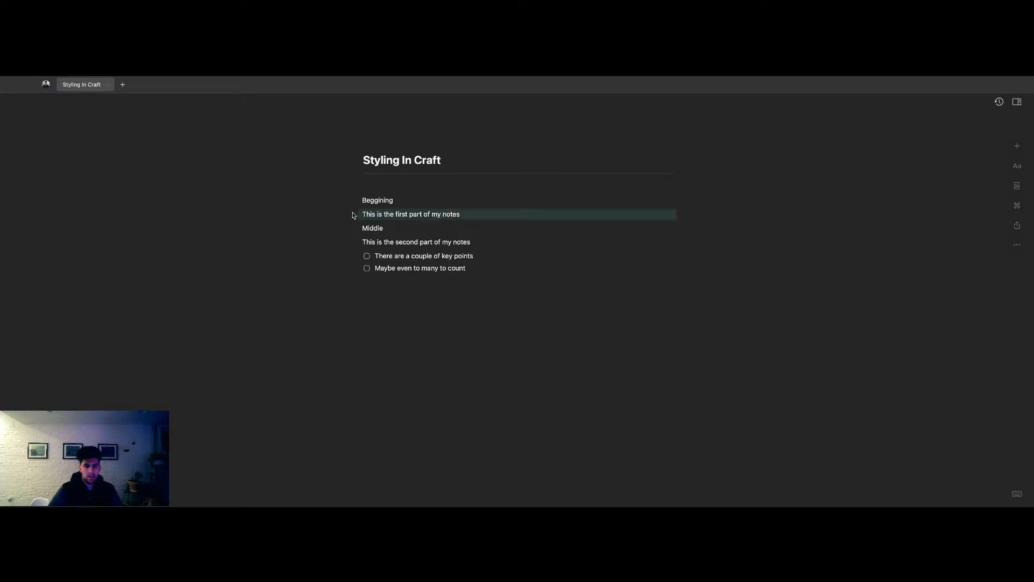
key("Return")
left_click(374, 191)
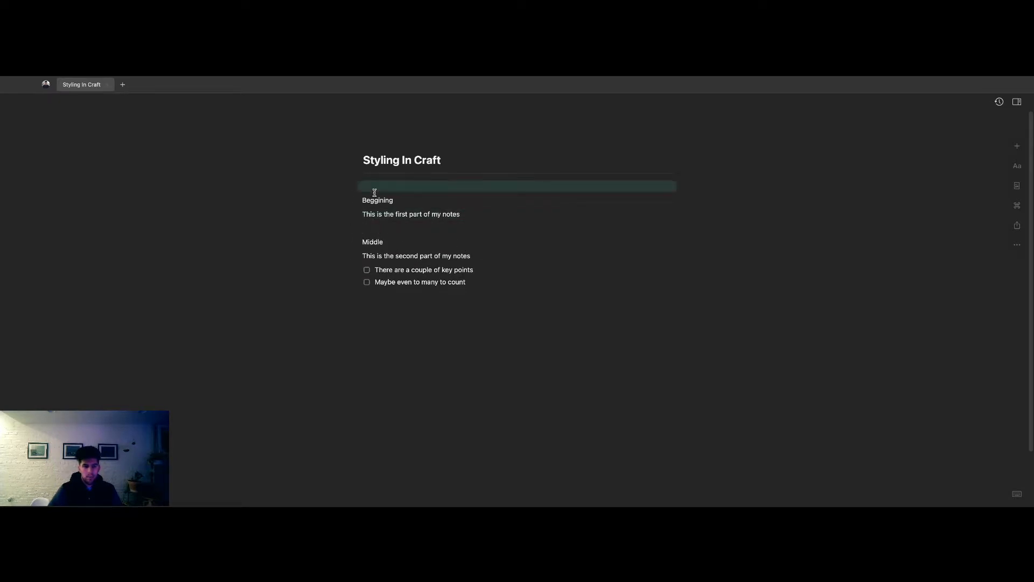
left_click(378, 224)
left_click(387, 216)
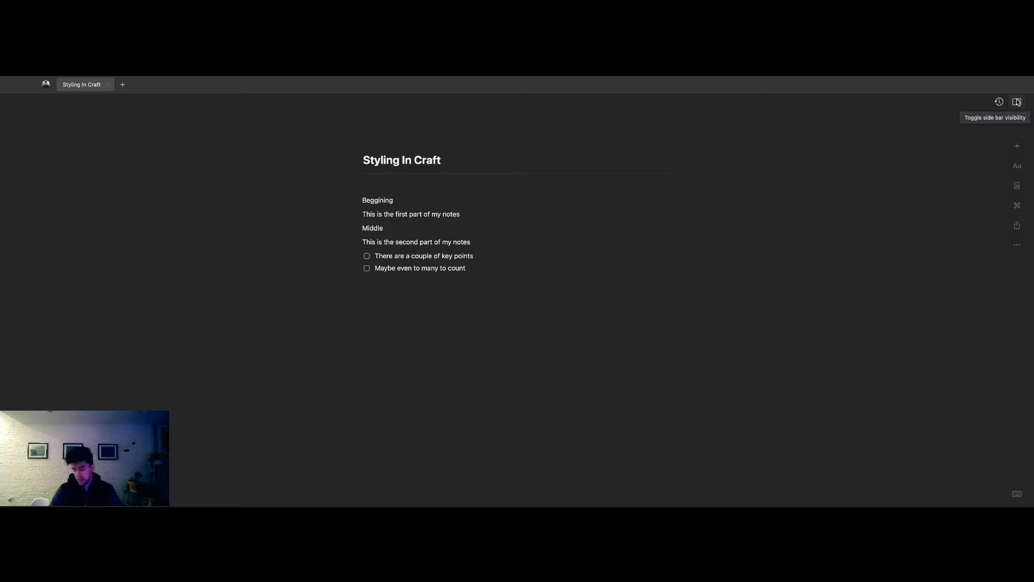
- Try the Title, Subtitle and Heading styles on the "Beggining" line, and return it to Body
left_click(1020, 166)
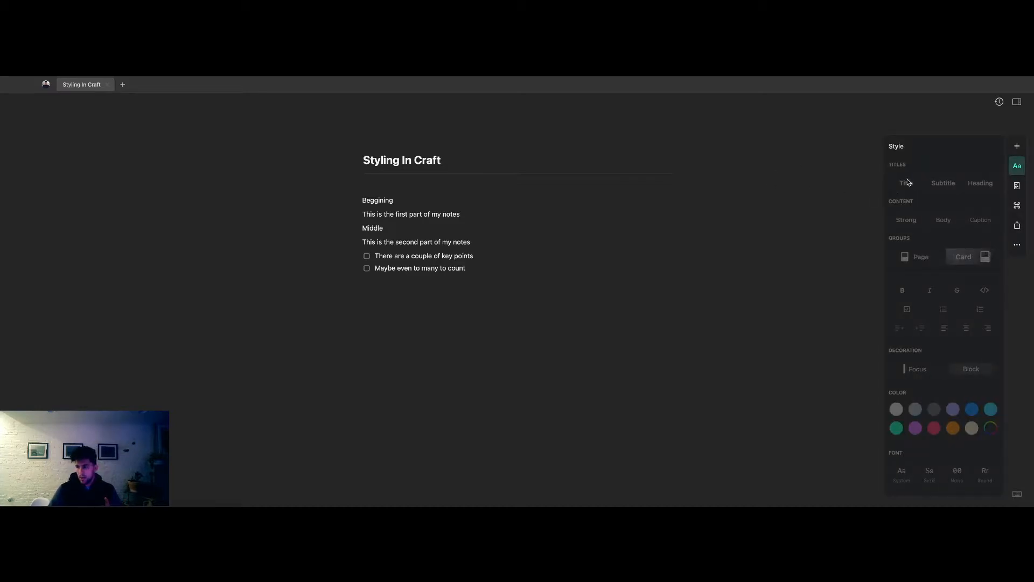
left_click(377, 202)
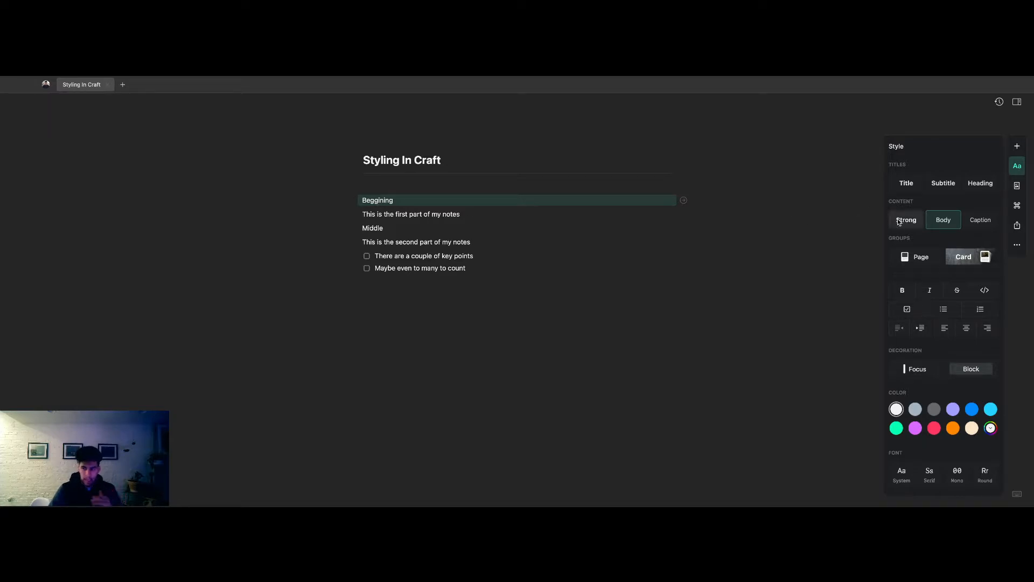
left_click(910, 189)
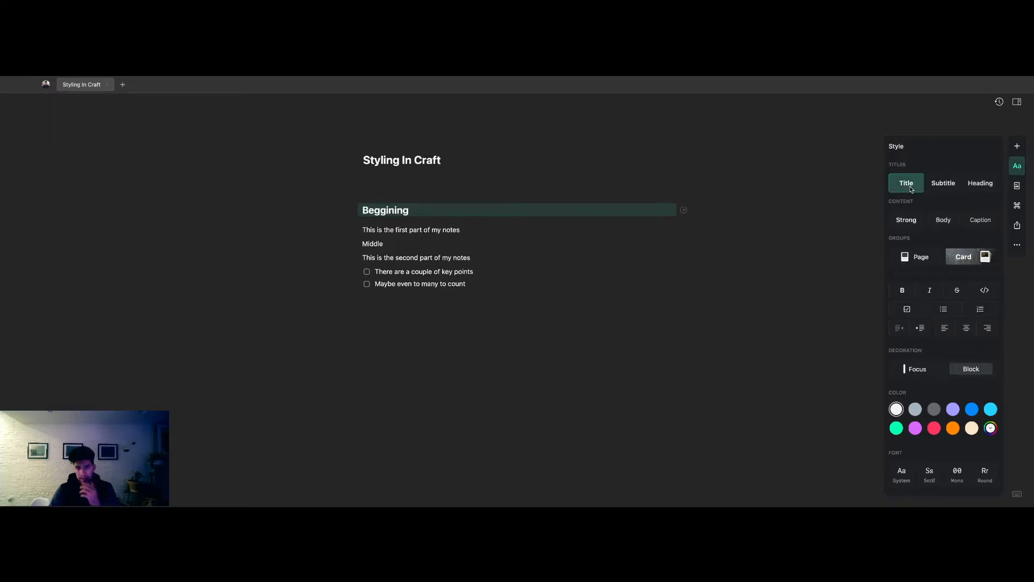
left_click(946, 190)
left_click(976, 188)
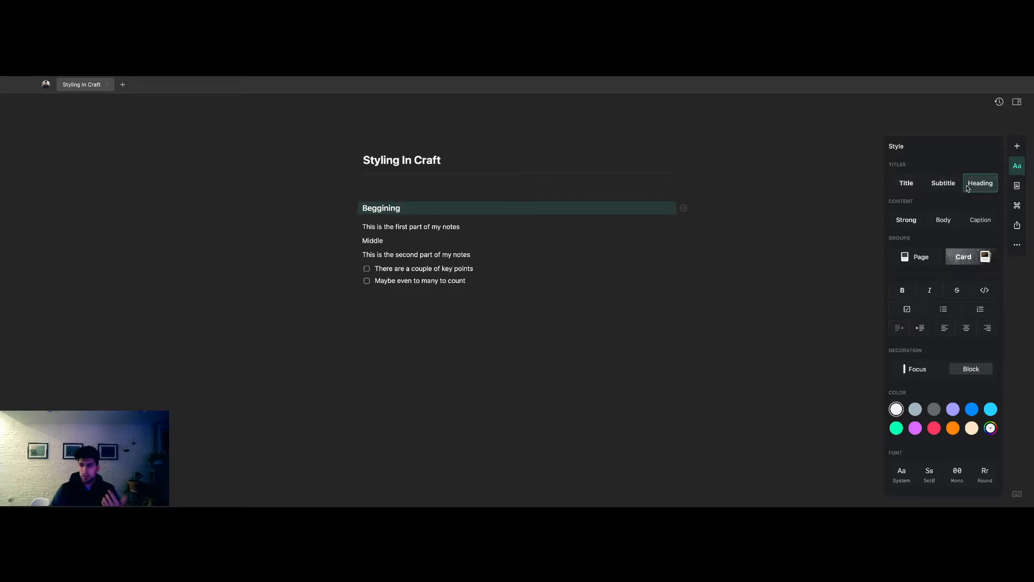
left_click(968, 188)
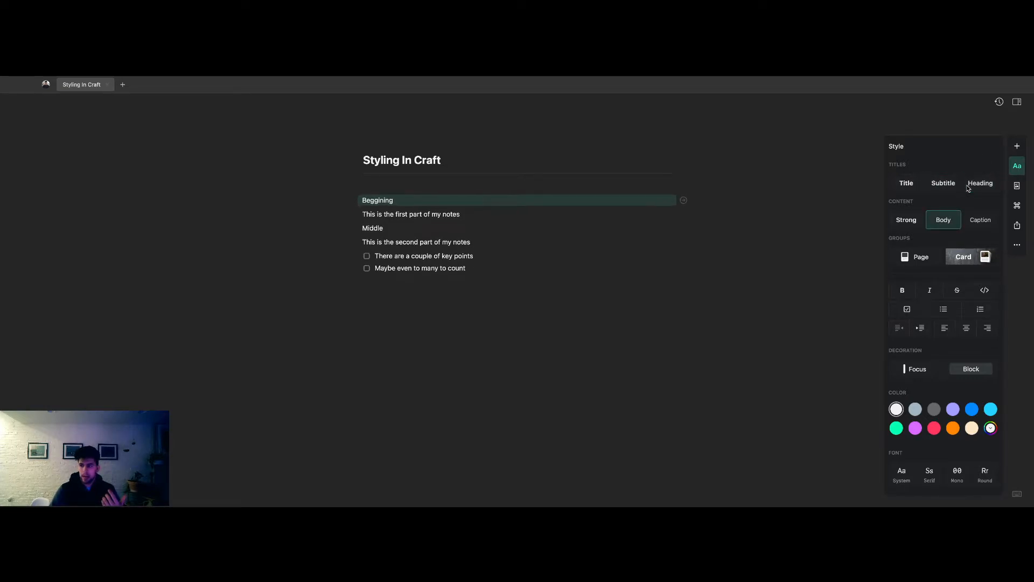
- Try the Strong and Caption content styles on the "Beggining" line, and set it back to Body
left_click(906, 220)
left_click(942, 225)
left_click(976, 222)
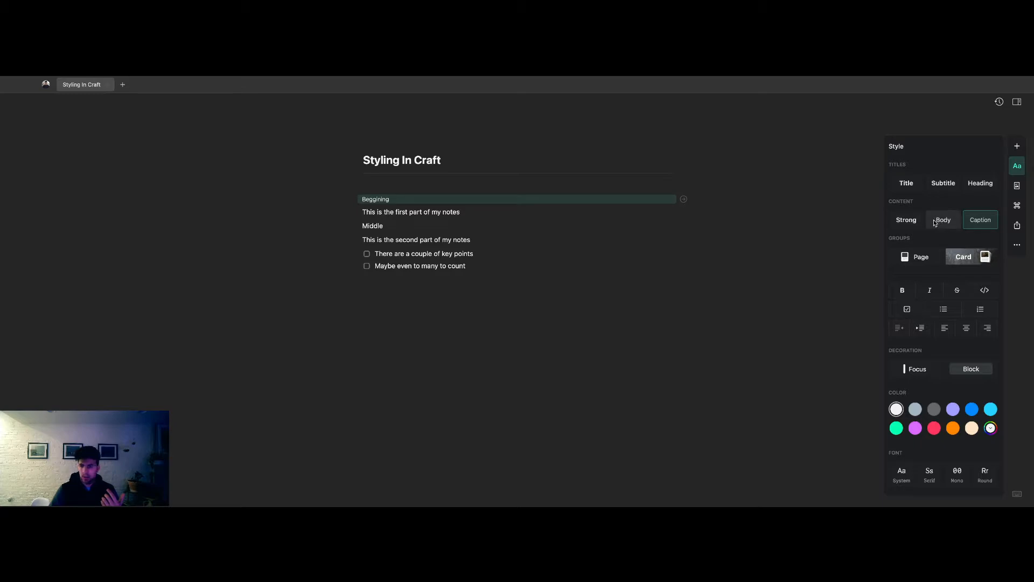
left_click(935, 222)
- Compare bold formatting with the content styles on the "Beggining" line, leaving it set to Strong
left_click(907, 294)
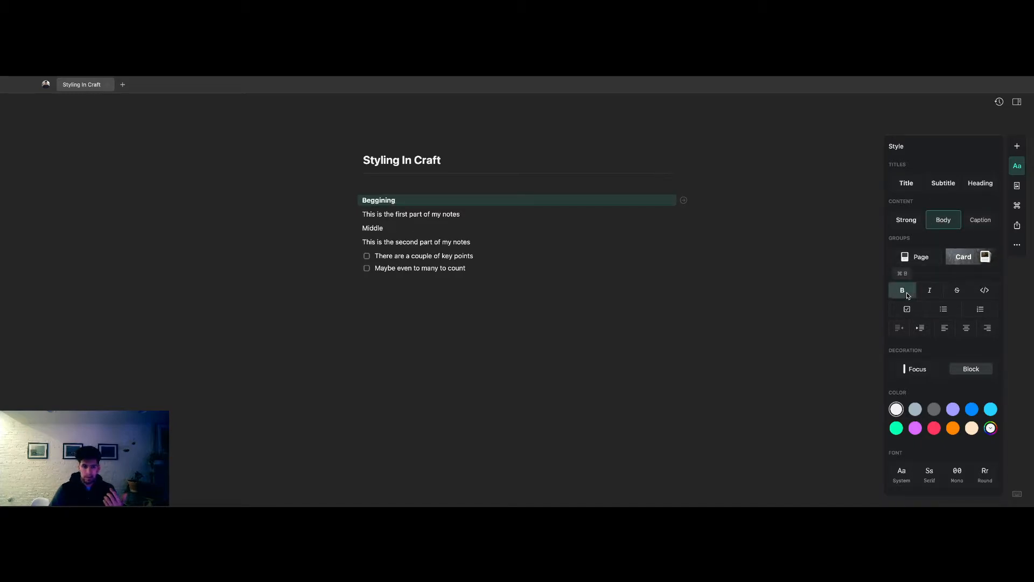
left_click(909, 295)
left_click(906, 227)
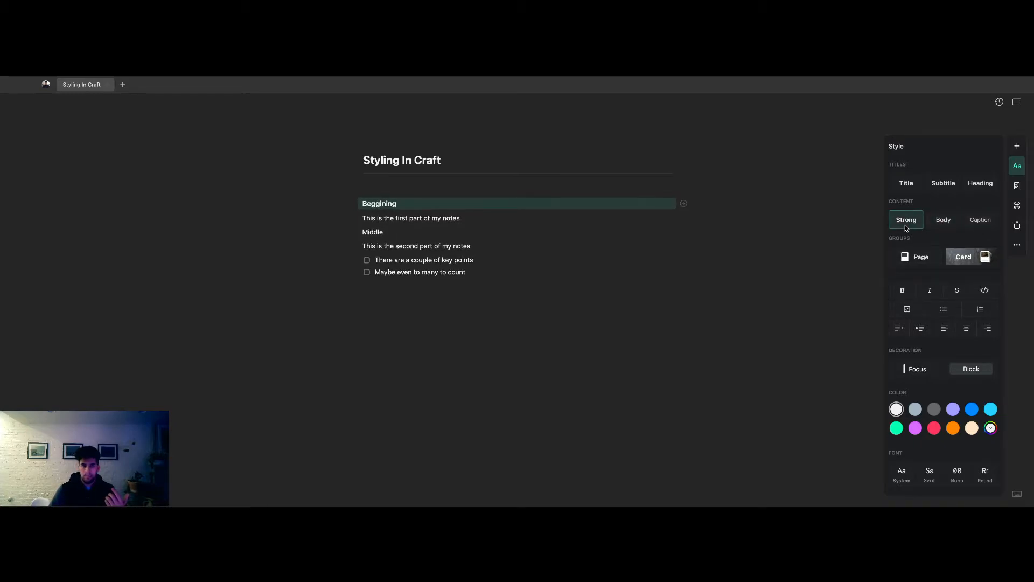
left_click(943, 223)
left_click(970, 224)
left_click(920, 222)
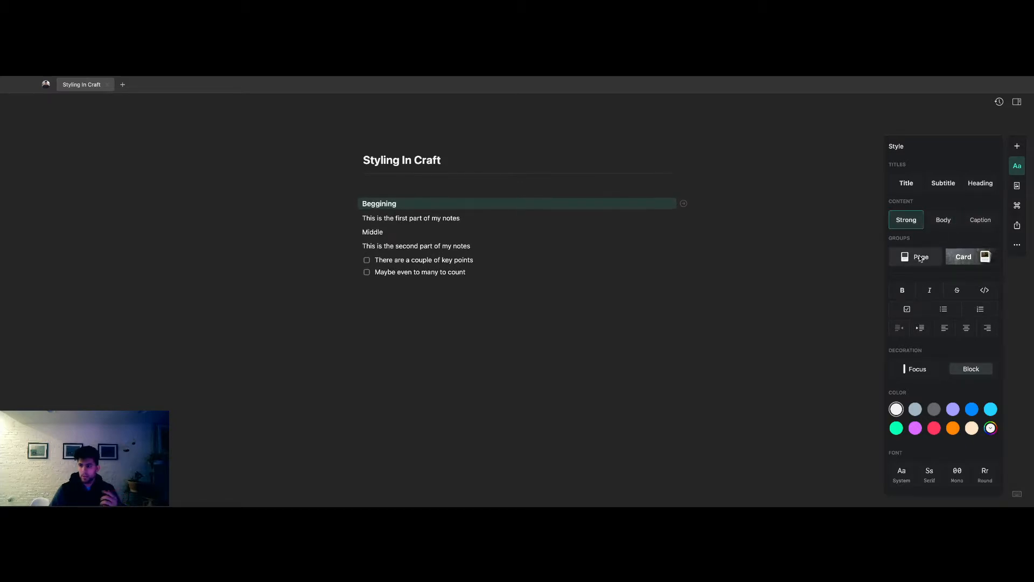
- Turn the "Beggining" line into a page, open that page, and return to the main document
left_click(921, 257)
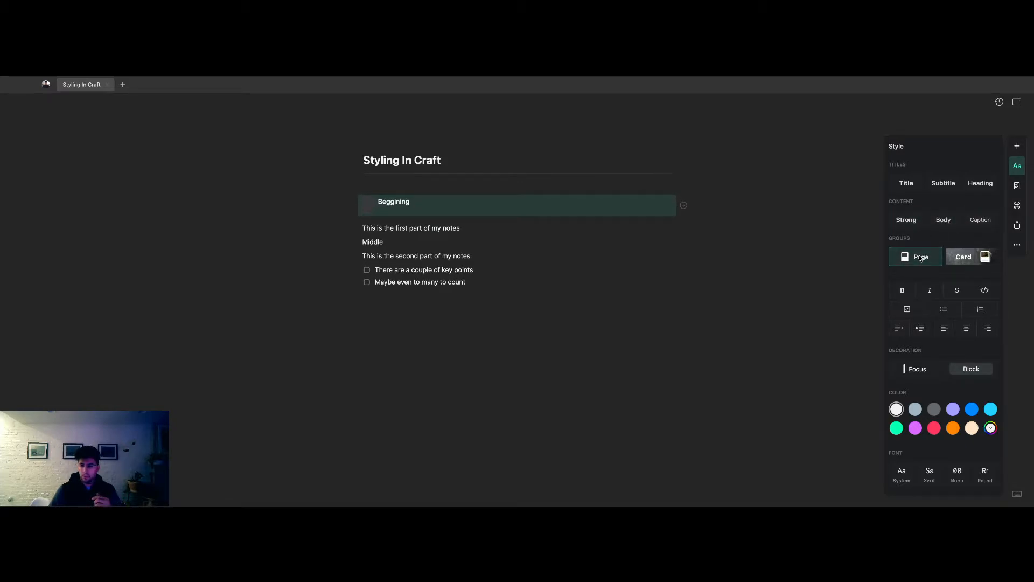
left_click(920, 258)
left_click(921, 258)
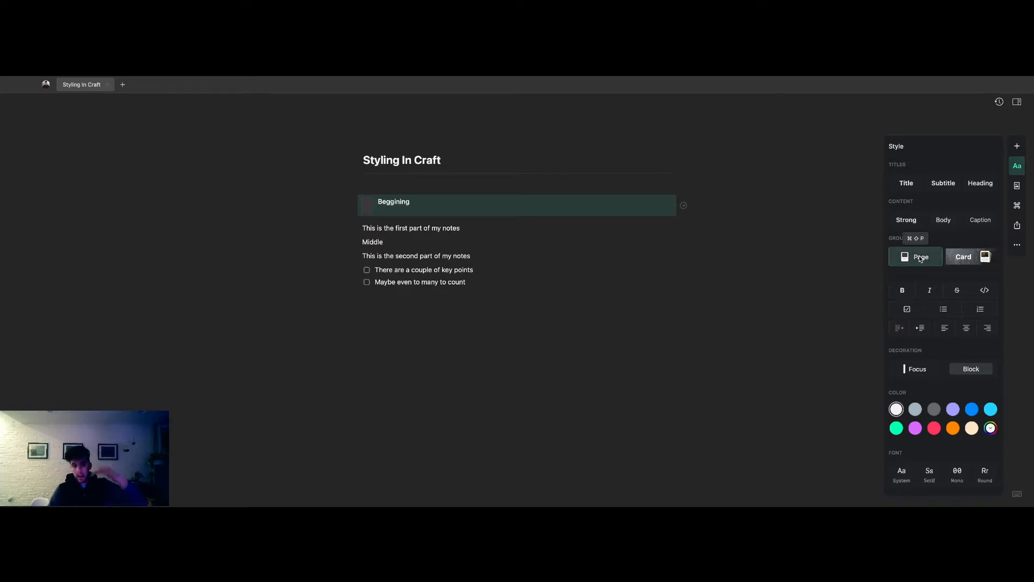
left_click(920, 258)
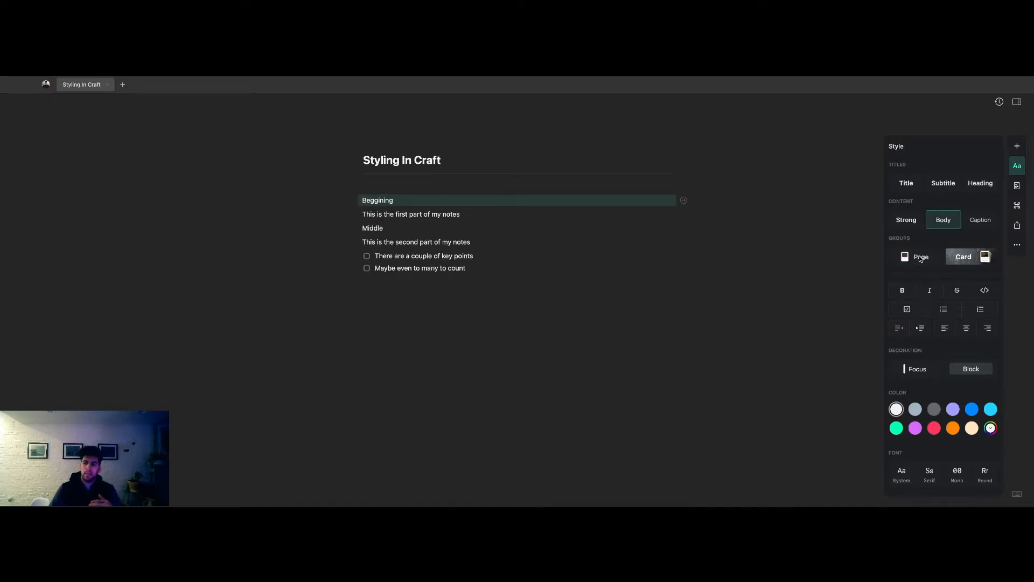
left_click(920, 258)
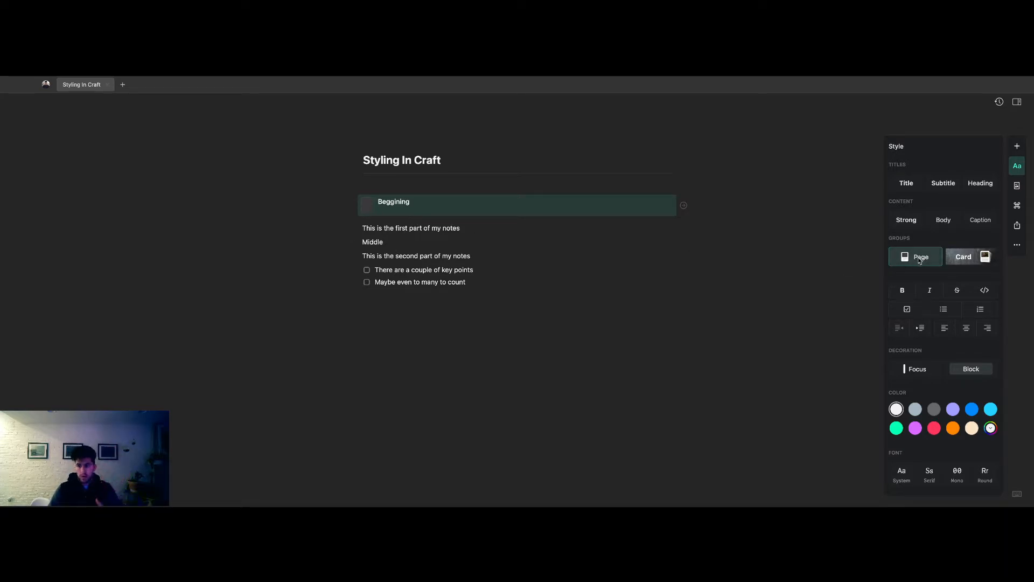
left_click(684, 206)
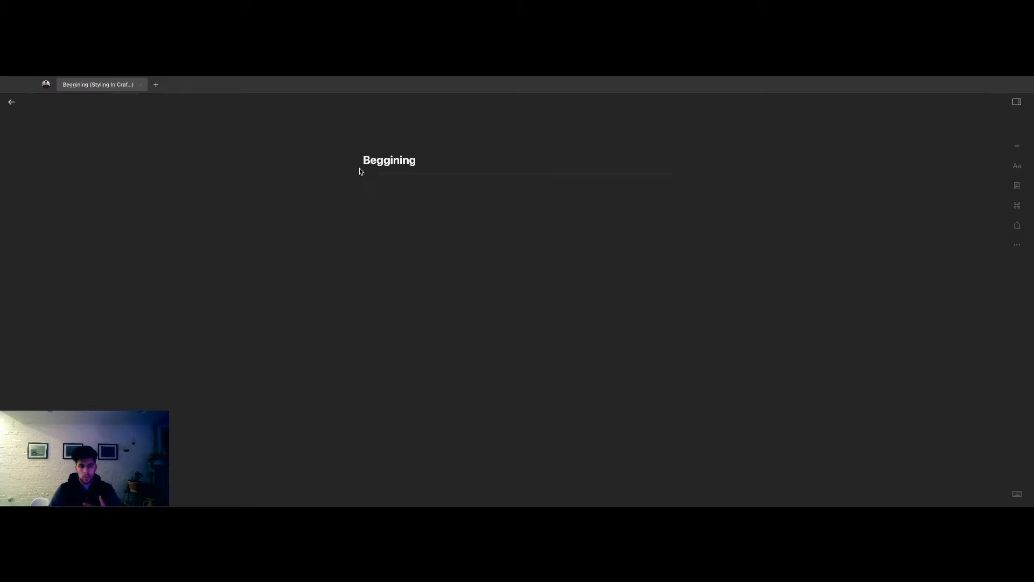
left_click(51, 105)
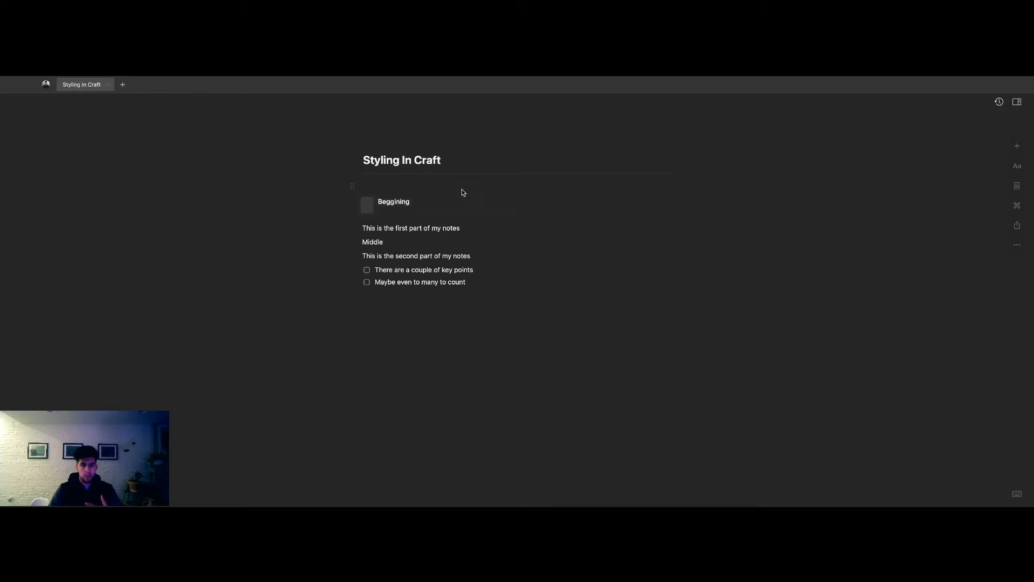
- Convert the "Beggining" page block back to a Body text line
left_click(406, 203)
left_click(355, 203)
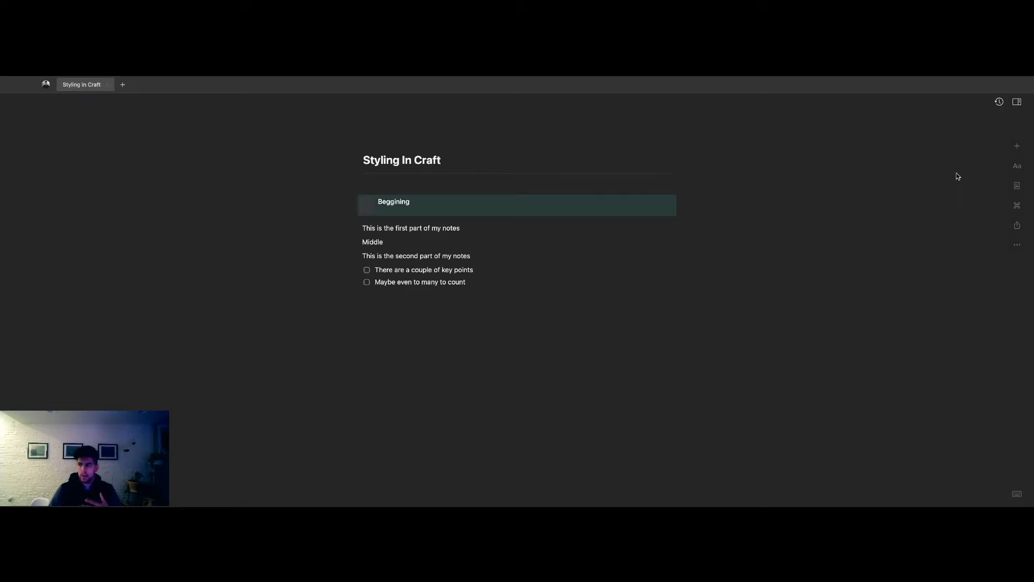
left_click(1018, 166)
left_click(969, 258)
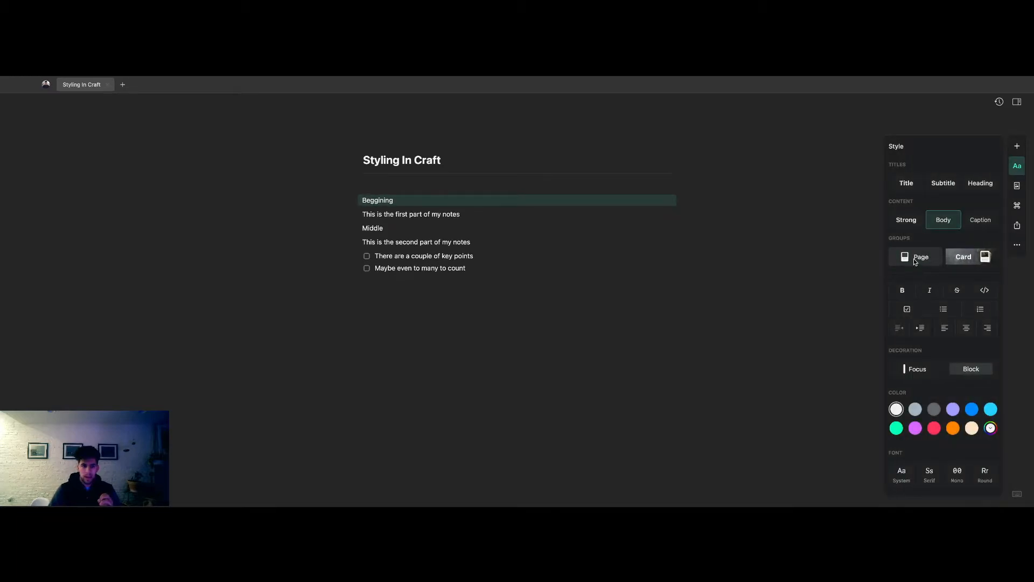
- Start styling the "Beggining" line as a card, browse all five card layouts, and select the second one
left_click(971, 259)
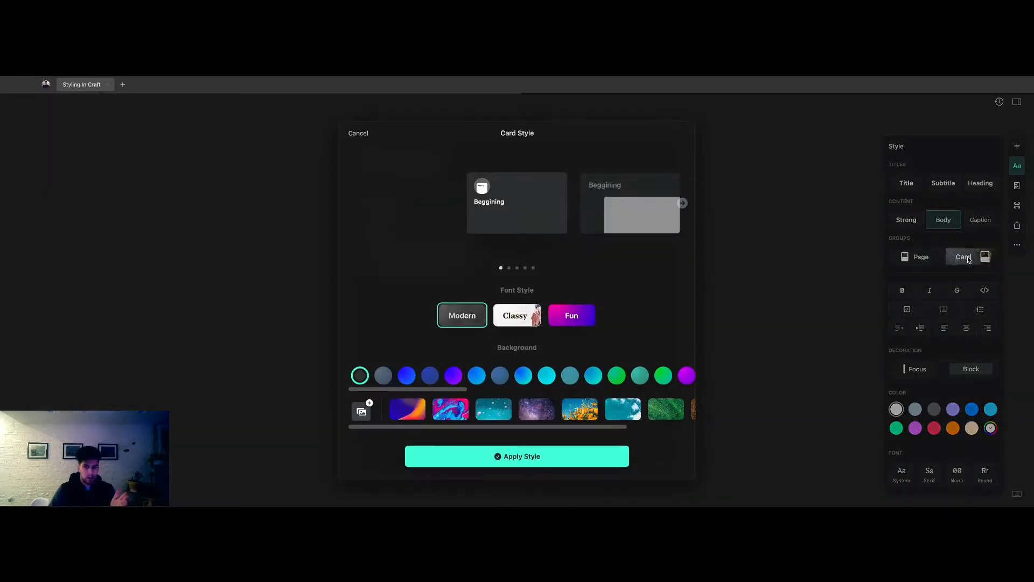
left_click(682, 203)
left_click(682, 204)
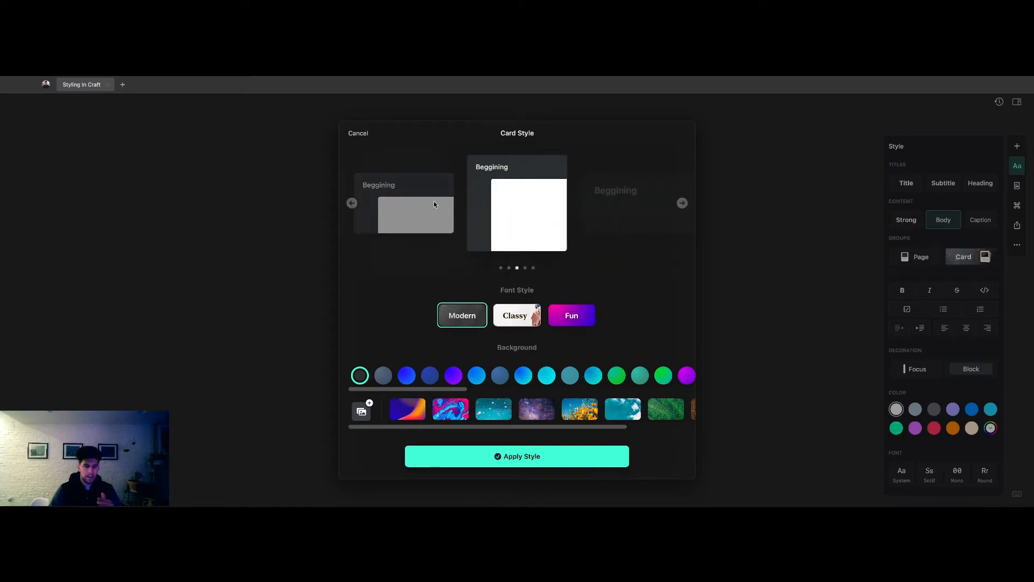
left_click(683, 203)
left_click(683, 203)
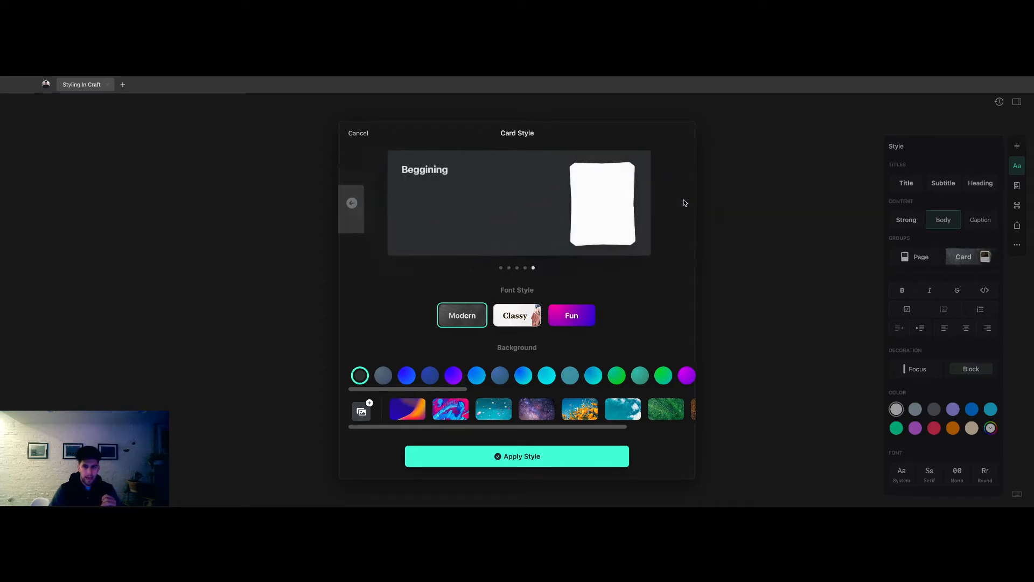
left_click(354, 203)
left_click(353, 204)
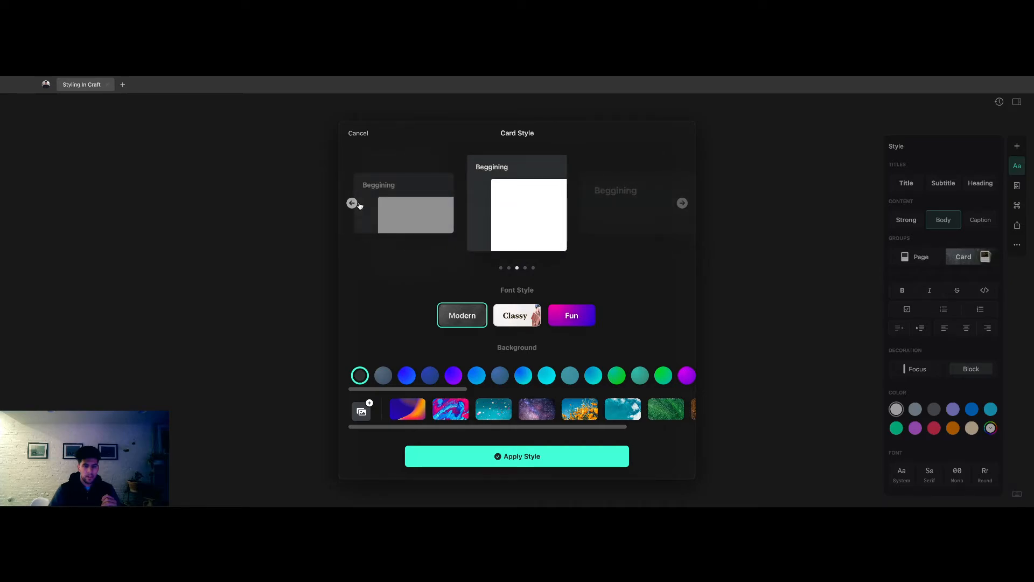
left_click(352, 203)
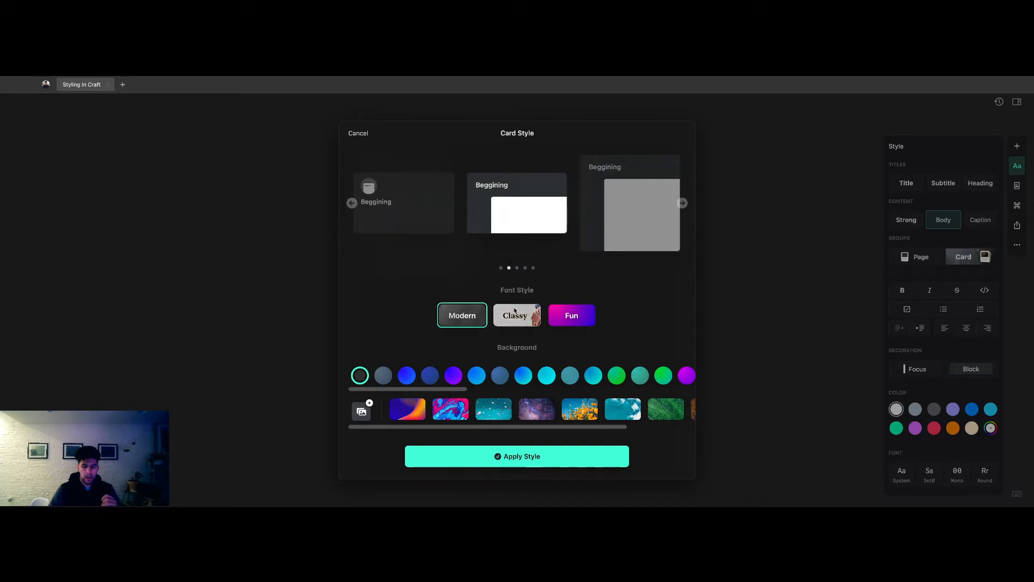
- Try grey, purple and blue card backgrounds with the Classy font style, and switch the font style to Fun
left_click(383, 376)
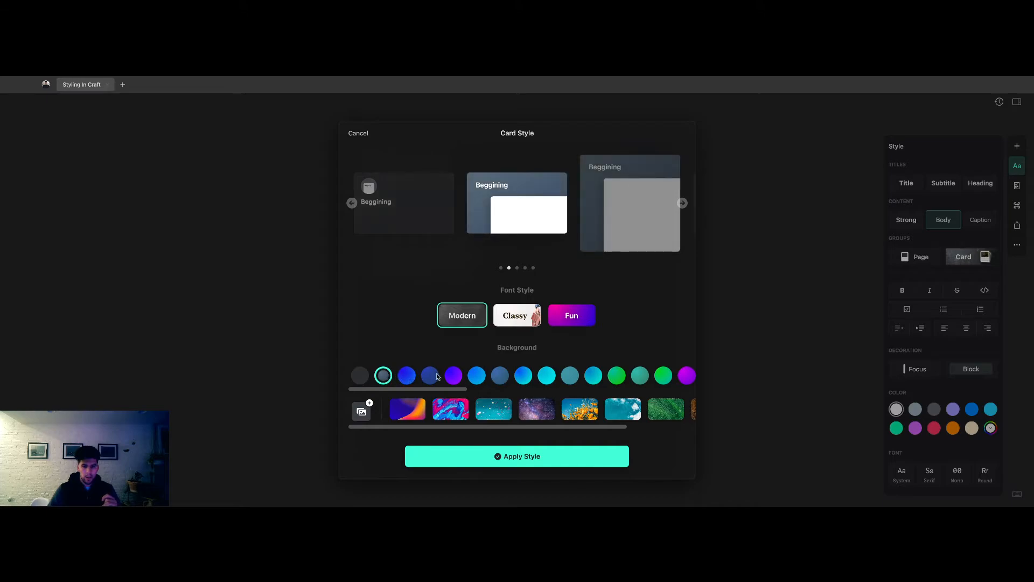
left_click(453, 376)
left_click(528, 314)
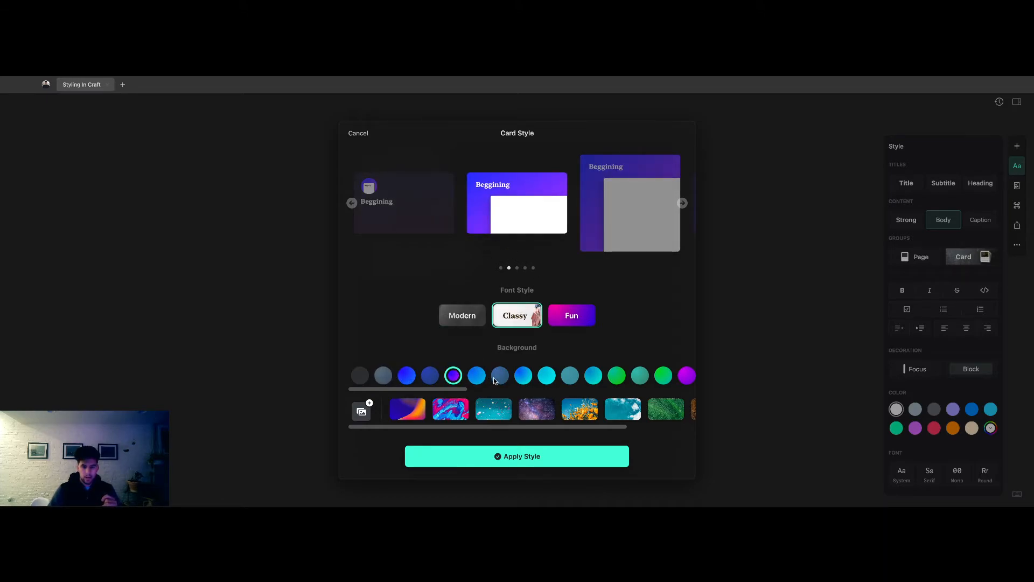
left_click(499, 377)
left_click(477, 375)
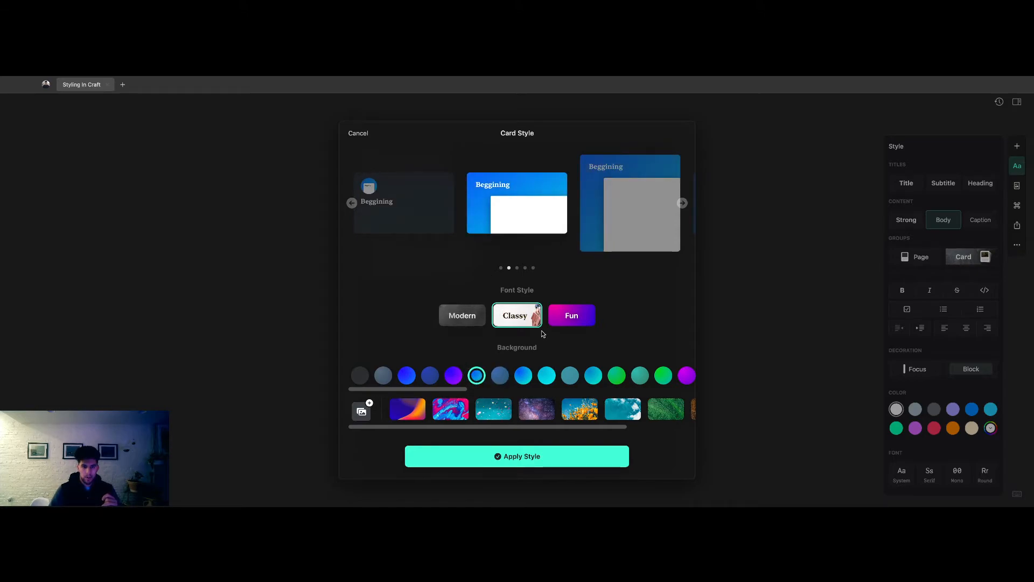
left_click(557, 316)
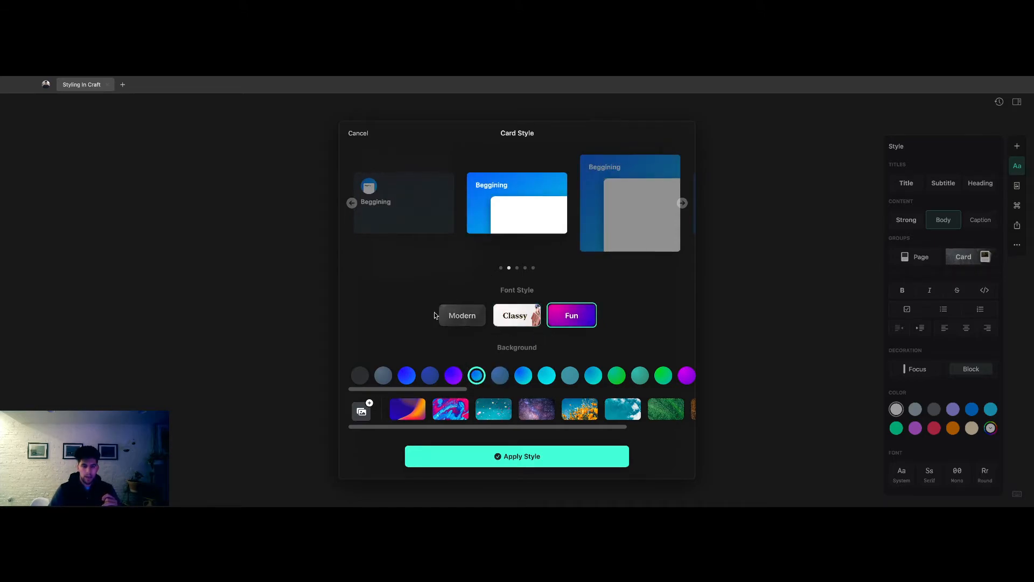
- Preview several image backgrounds for the card, and apply the card style with a magenta-purple gradient background
left_click(412, 411)
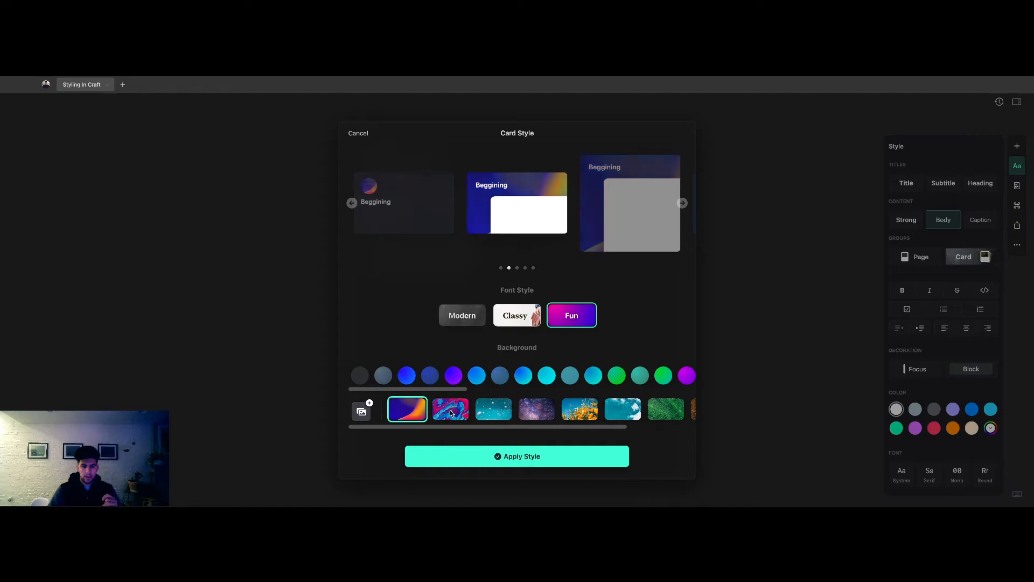
left_click(452, 412)
left_click(493, 411)
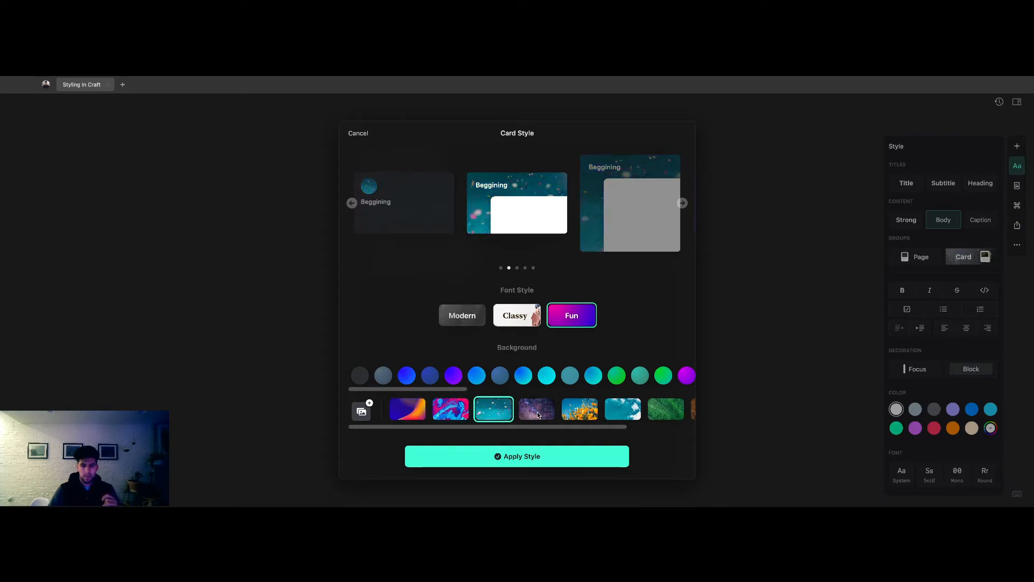
left_click(538, 415)
left_click(580, 410)
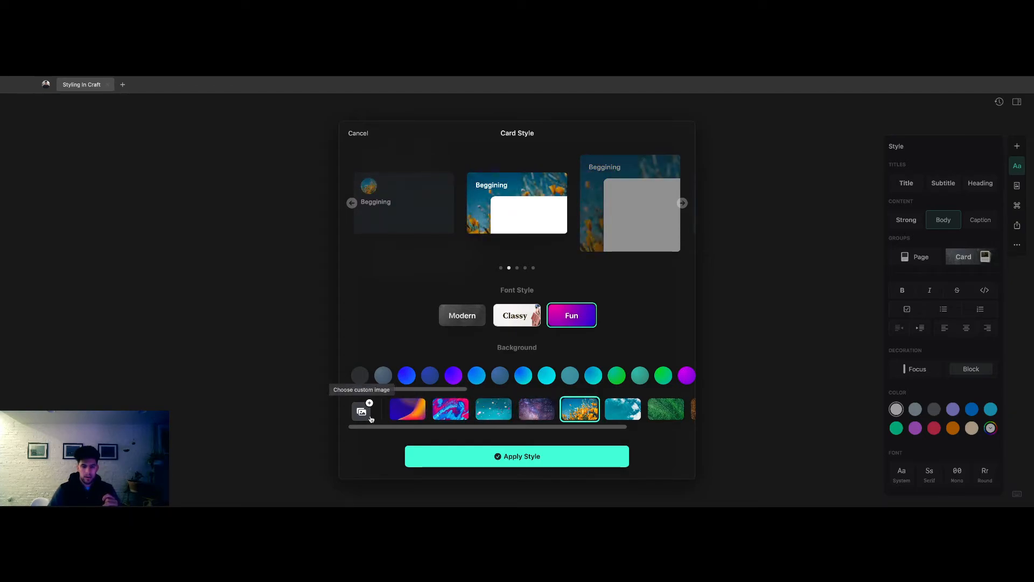
left_click(687, 375)
left_click(561, 459)
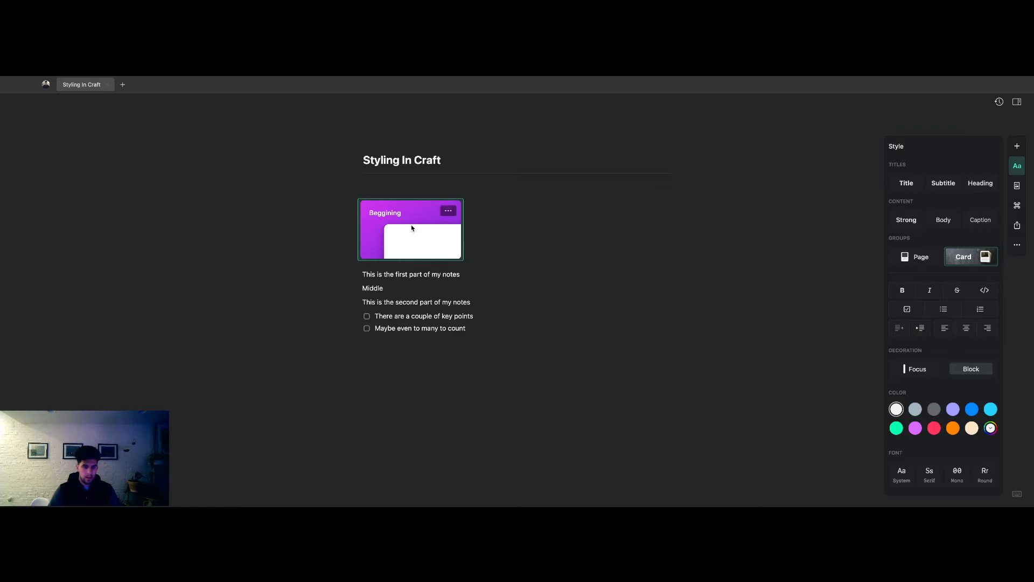
- Duplicate the "Beggining" card twice beside itself, and undo both copies and the card conversion
key("super+c")
key("super+v")
key("super+v")
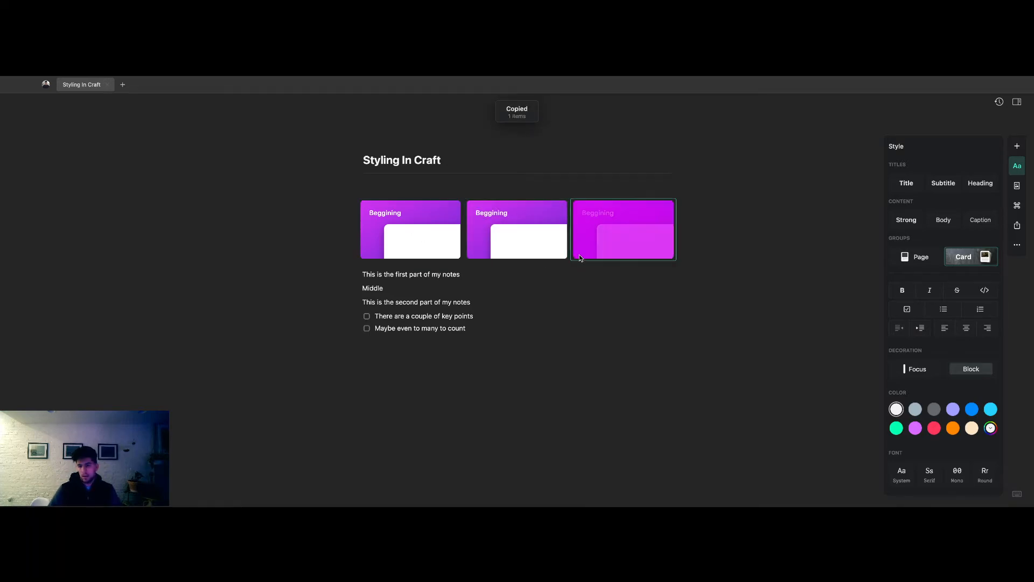
key("super+z")
key("super+z")
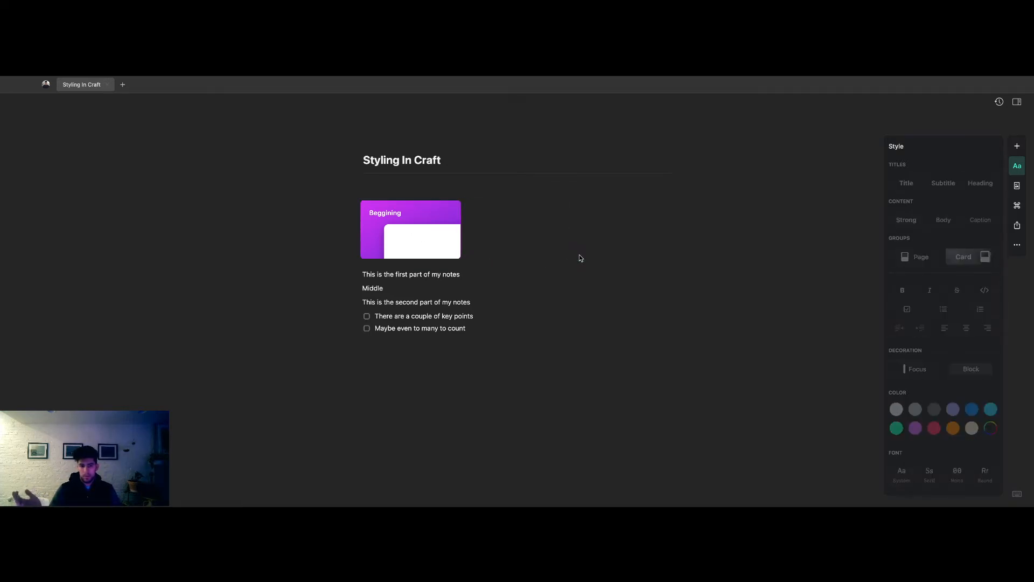
key("super+z")
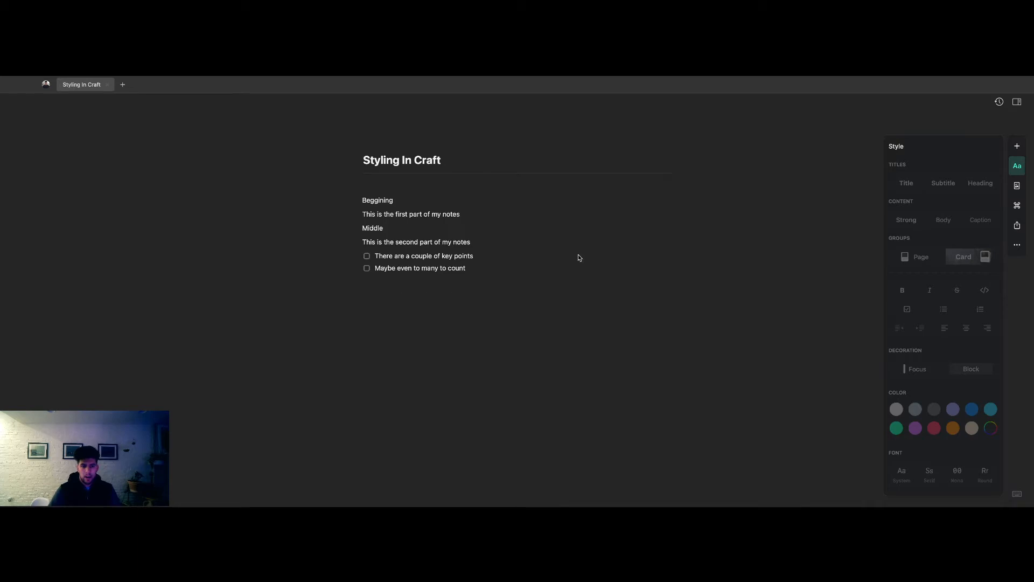
- Try code formatting on the "Beggining" line and remove it again
left_click(388, 203)
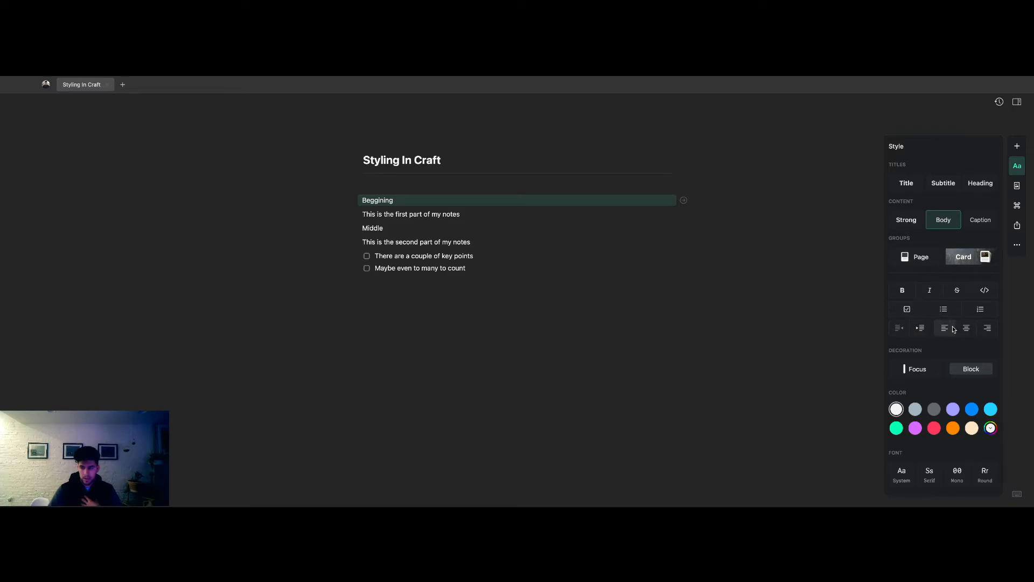
left_click(985, 291)
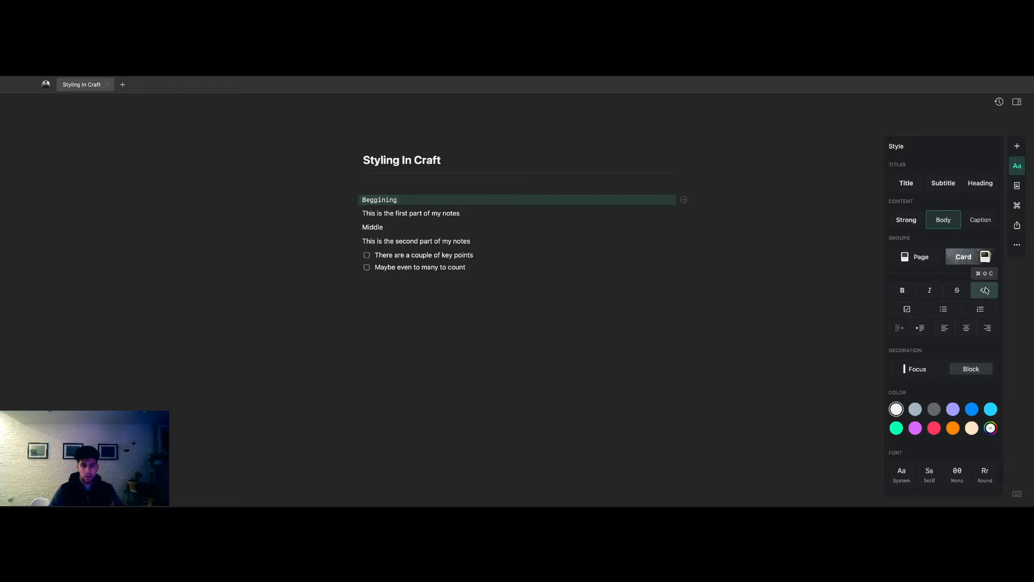
left_click(985, 291)
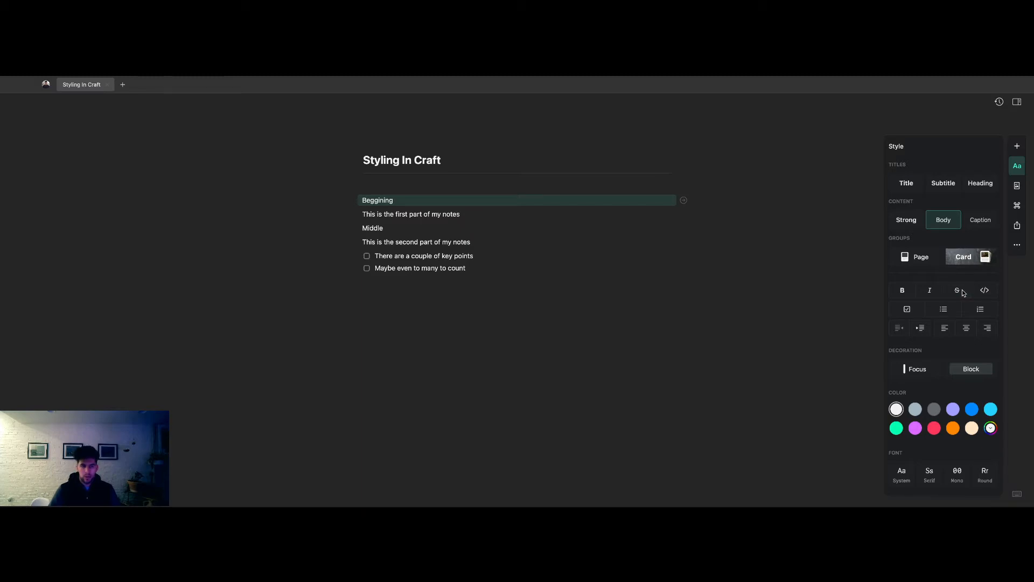
- Format the "Beggining" line as bold with the Block decoration and a mint green colour
left_click(903, 291)
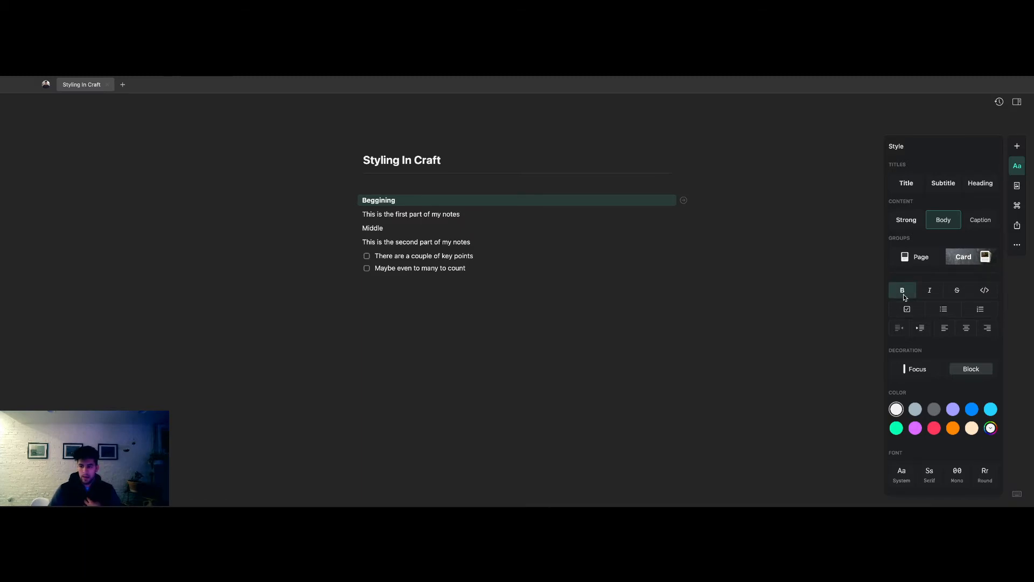
left_click(971, 371)
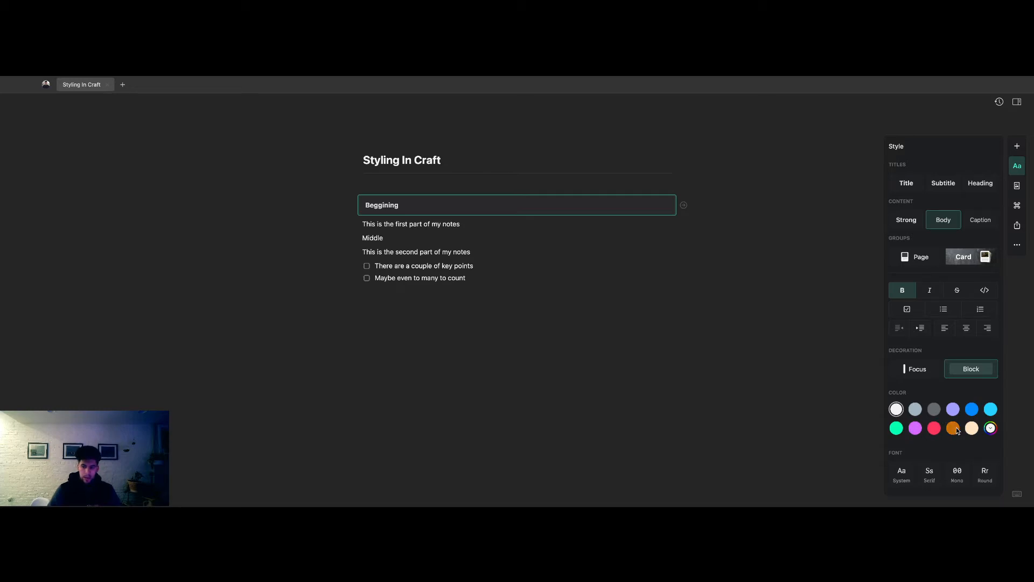
left_click(897, 429)
left_click(452, 224)
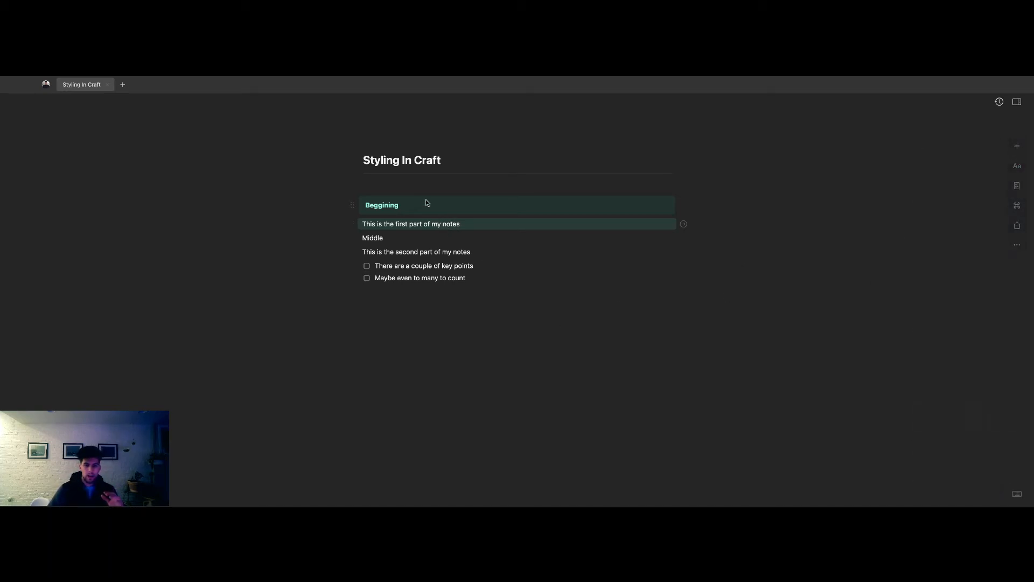
left_click(439, 190)
left_click(435, 227)
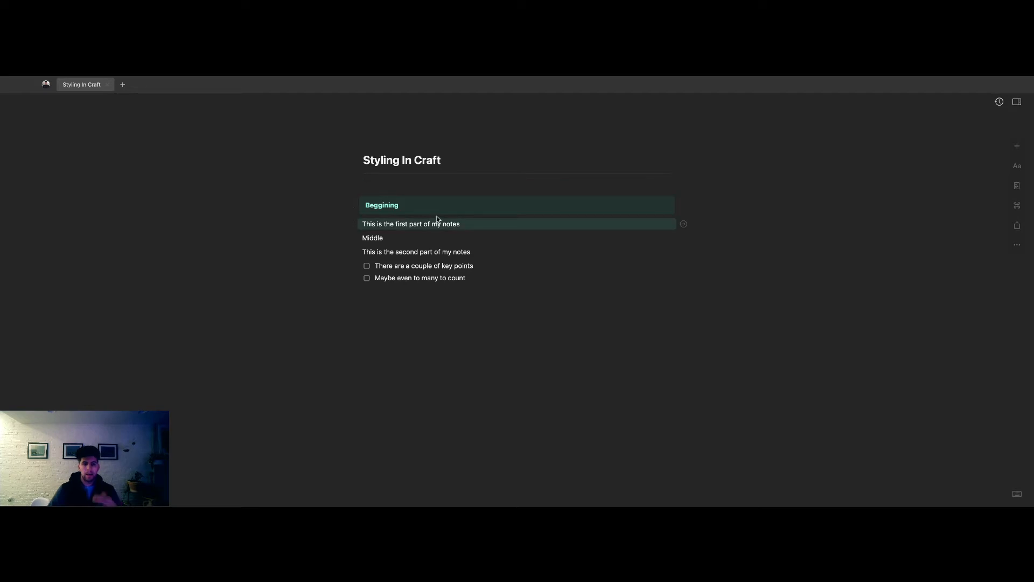
left_click(422, 211)
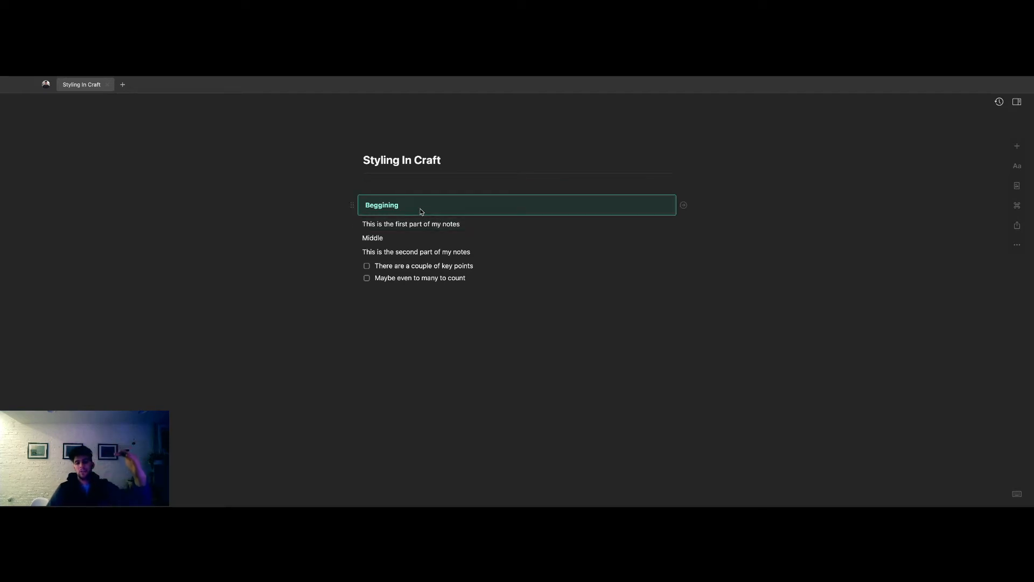
left_click(415, 221)
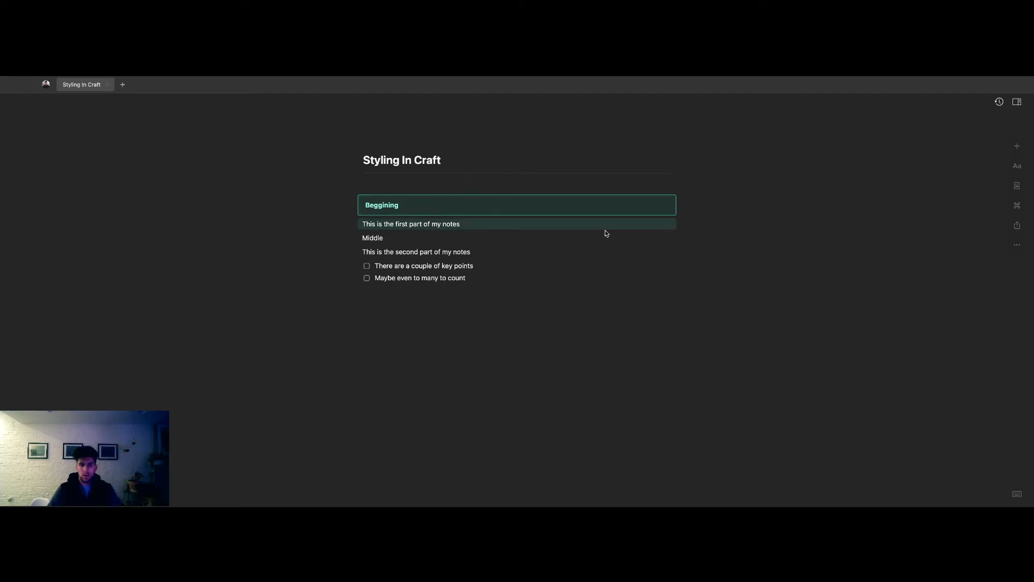
left_click(568, 227)
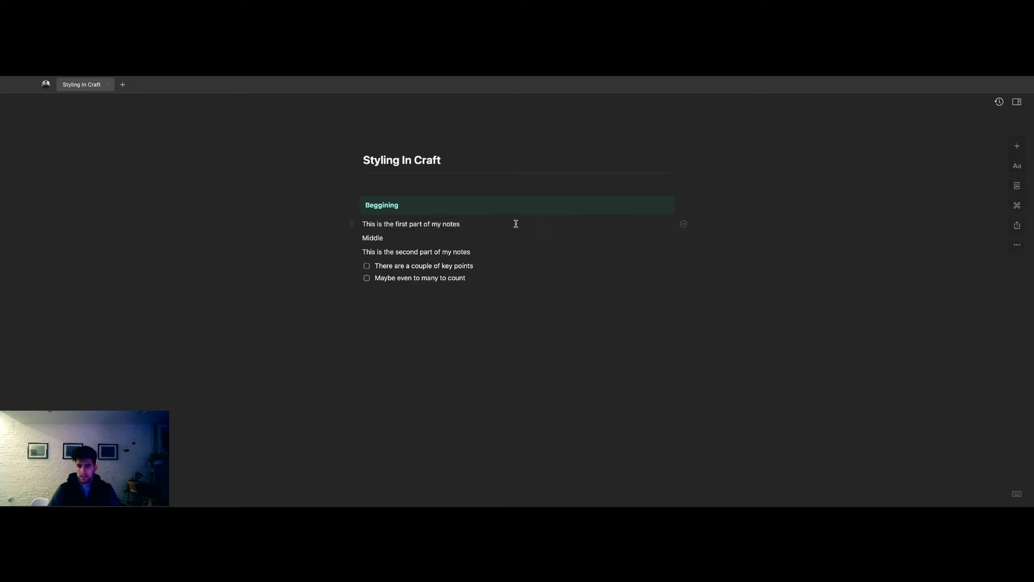
- Give the "This is the first part of my notes" line the Block decoration and the same mint green colour
left_click(349, 222)
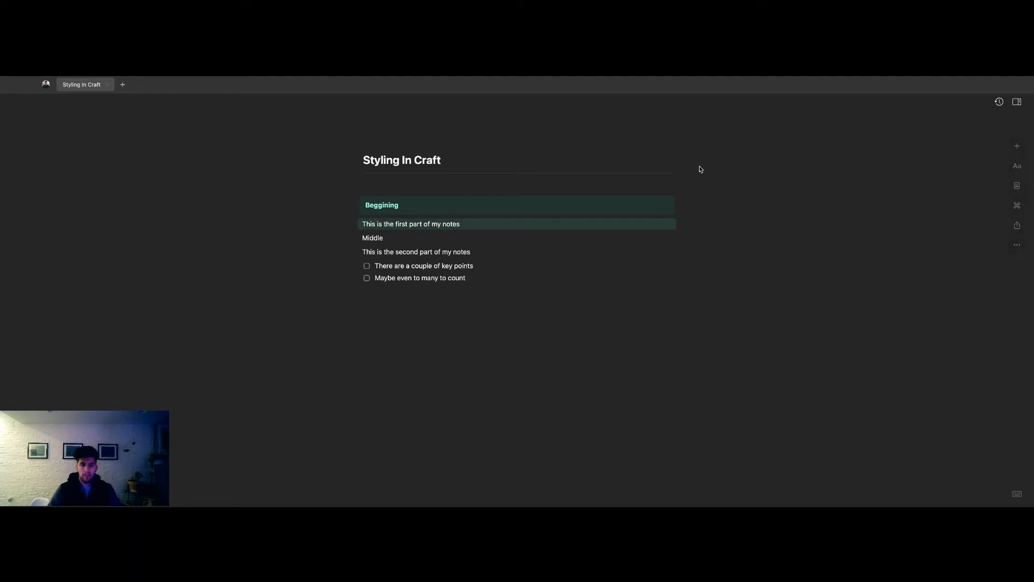
left_click(1017, 165)
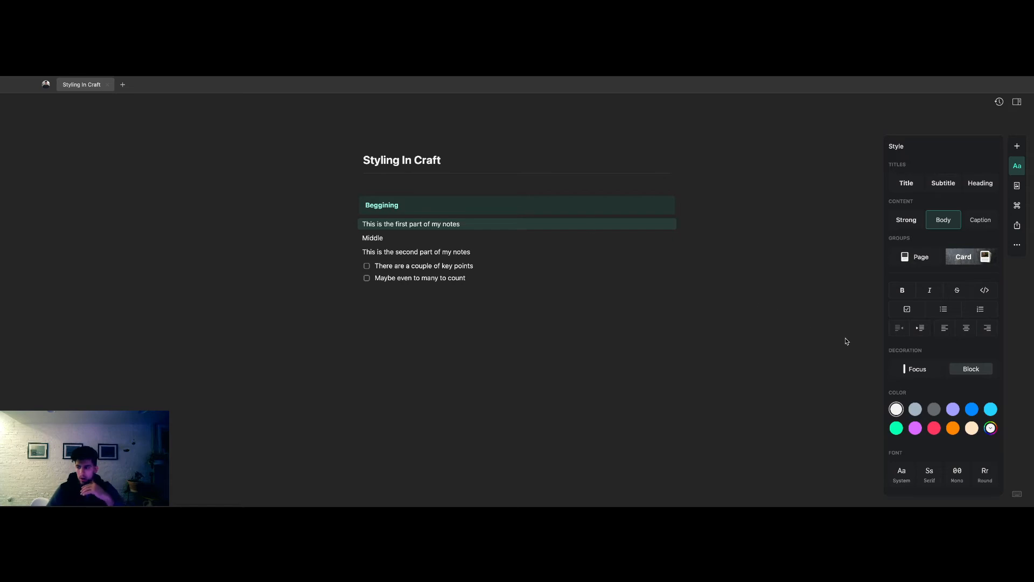
left_click(953, 374)
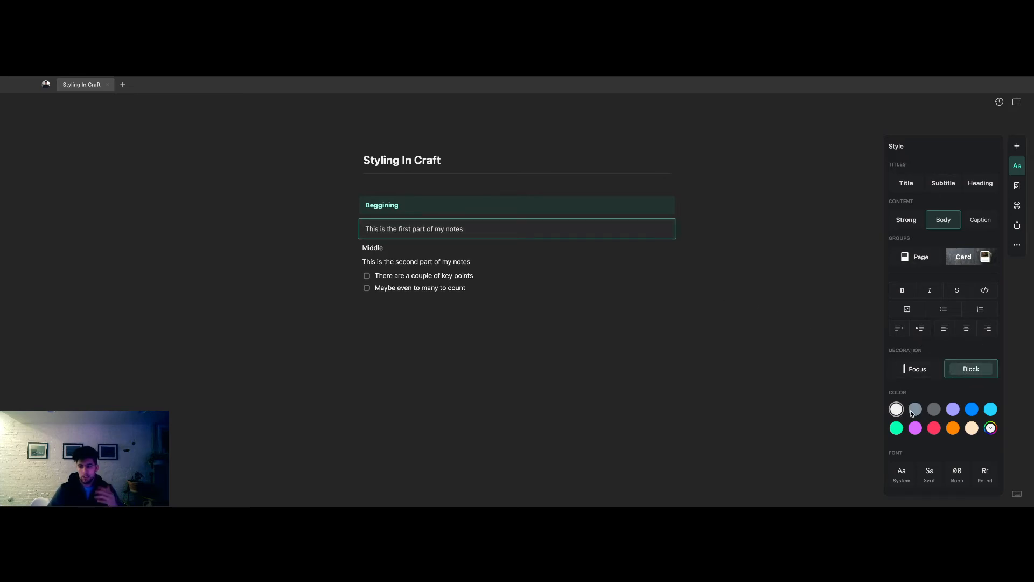
left_click(592, 289)
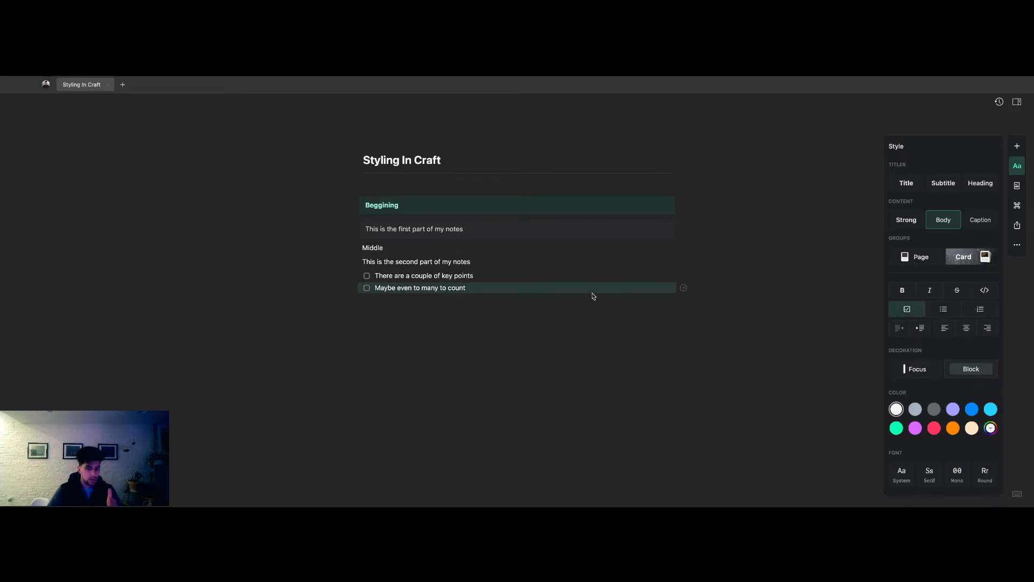
left_click(530, 236)
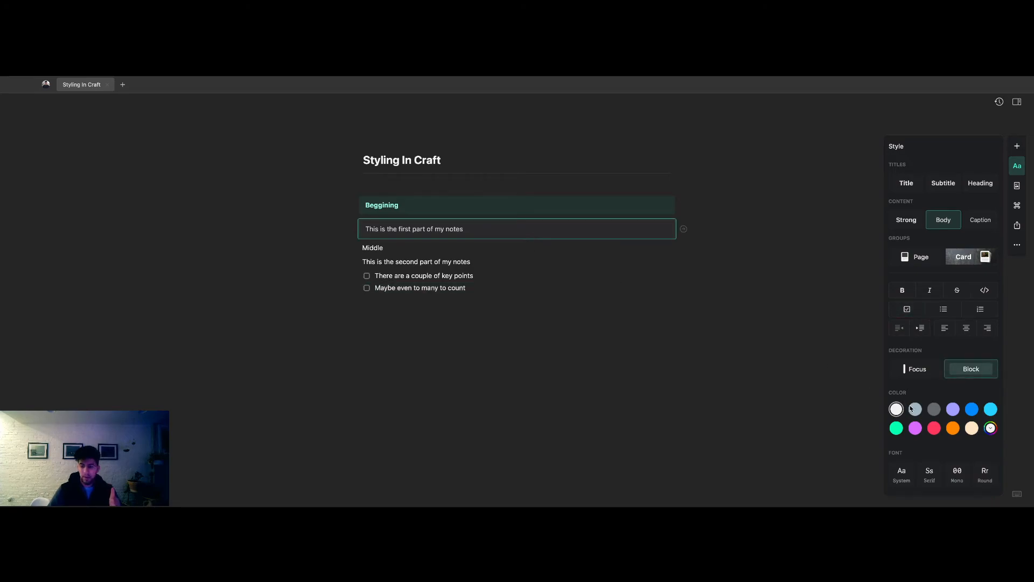
left_click(898, 428)
left_click(747, 393)
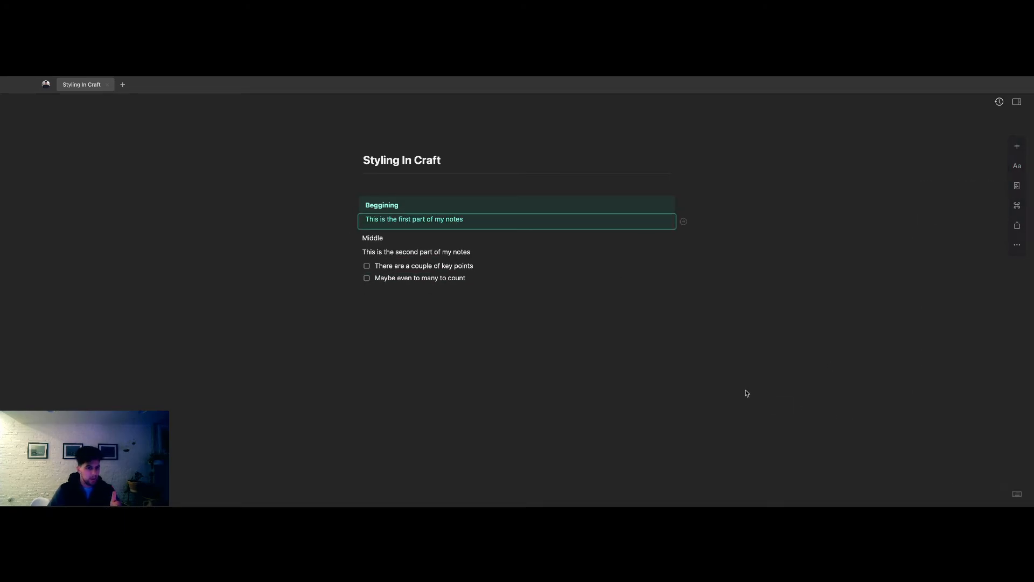
left_click(702, 381)
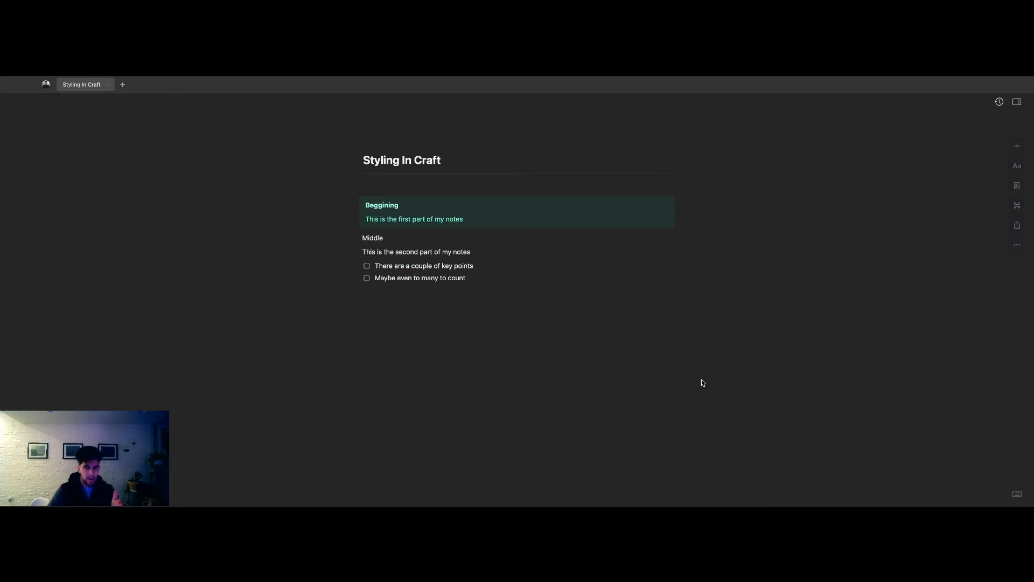
- Set the "Middle" line to the Strong content style
left_click(376, 243)
left_click(1016, 166)
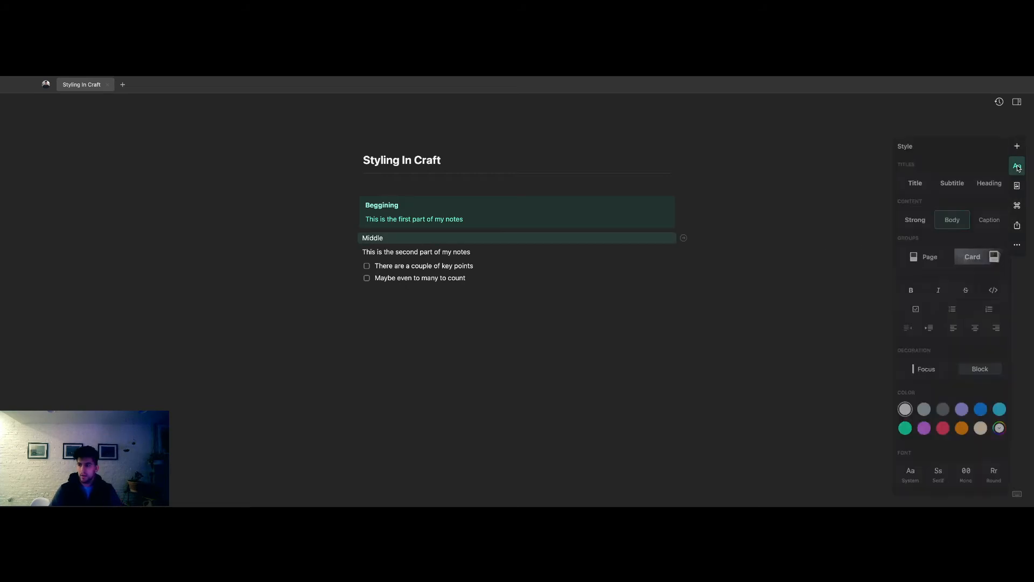
left_click(905, 229)
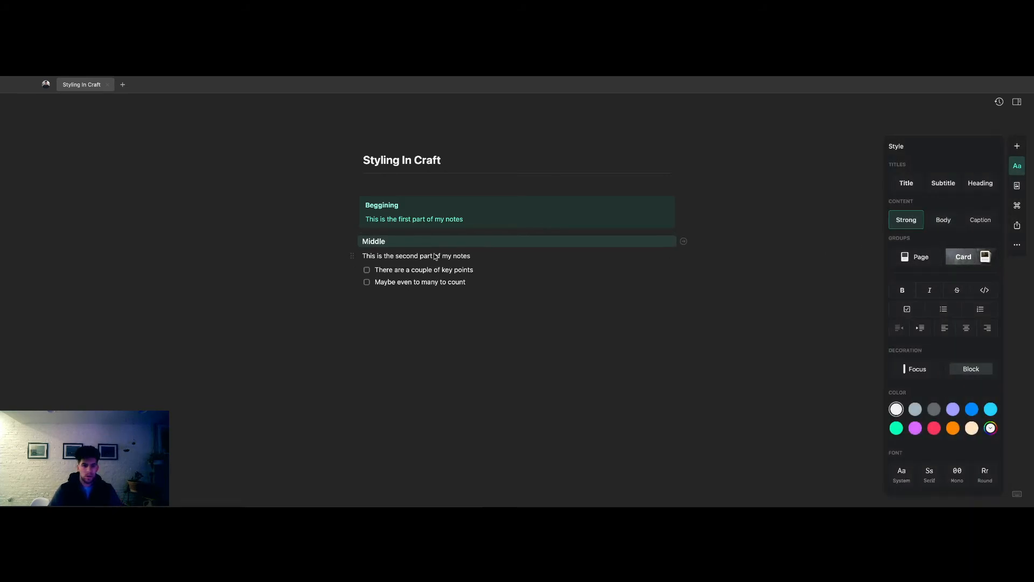
- Give the "Middle" heading, its text line and both checklist items the Block decoration and a blue colour
left_click(412, 257)
left_click(457, 285)
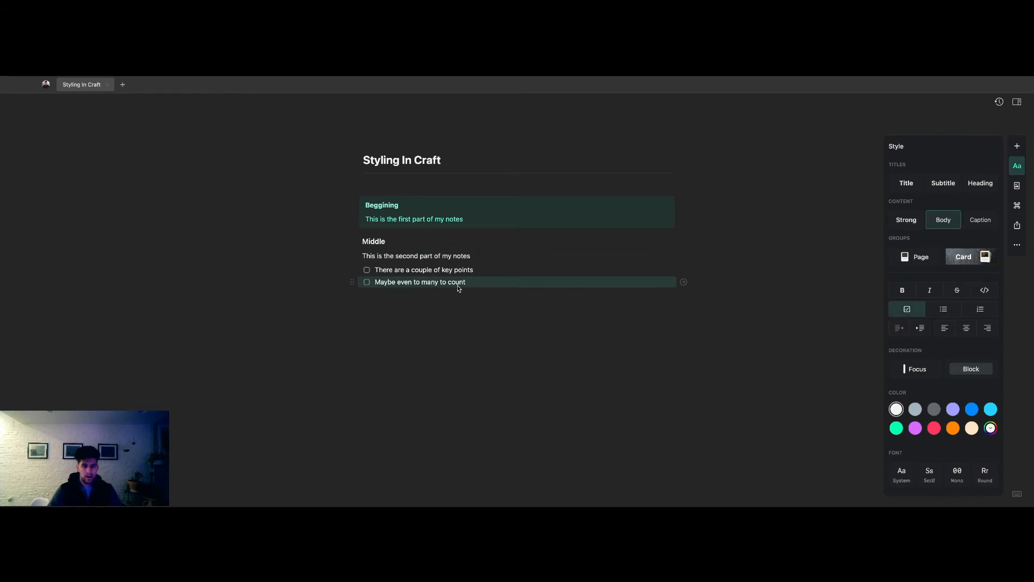
left_click(383, 241, "shift")
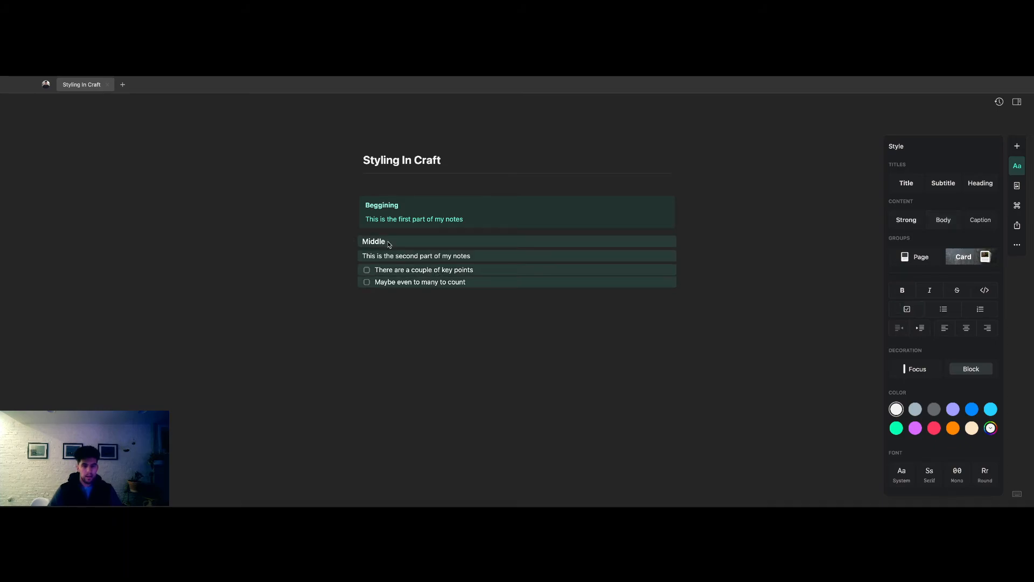
left_click(966, 375)
left_click(971, 411)
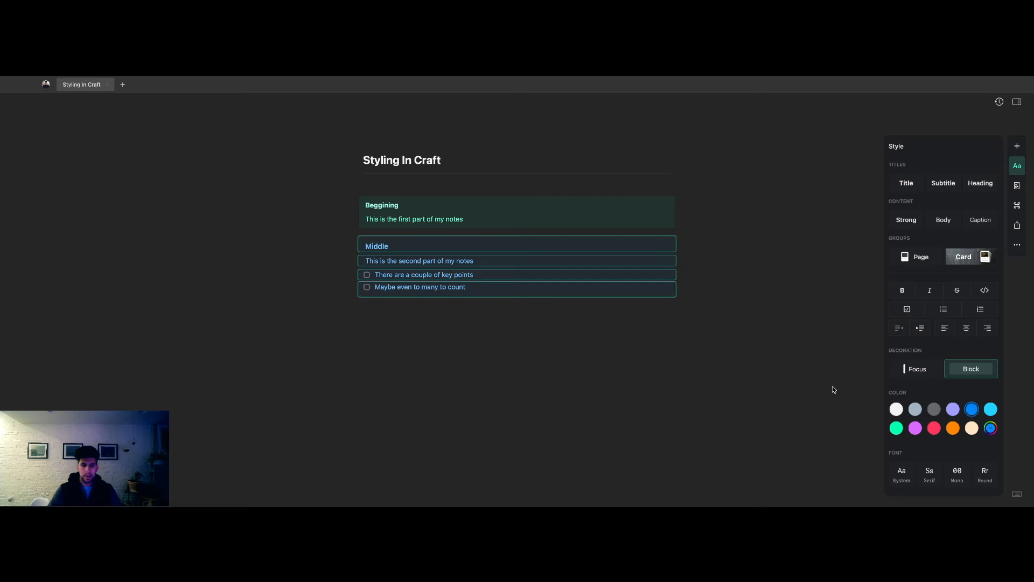
left_click(610, 351)
left_click(616, 346)
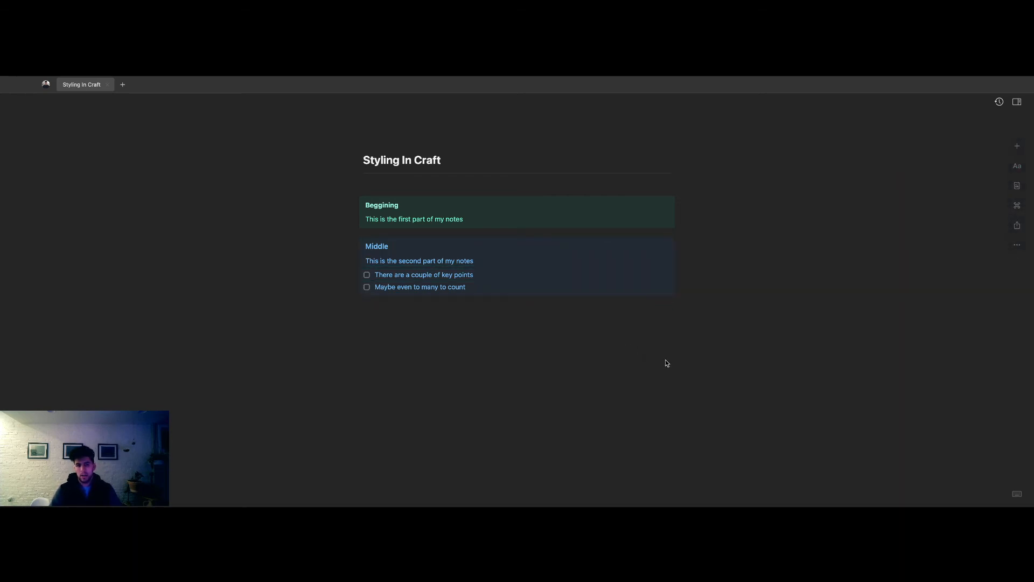
- Add a new line reading "Card Example" below the "Middle" section
left_click(462, 313)
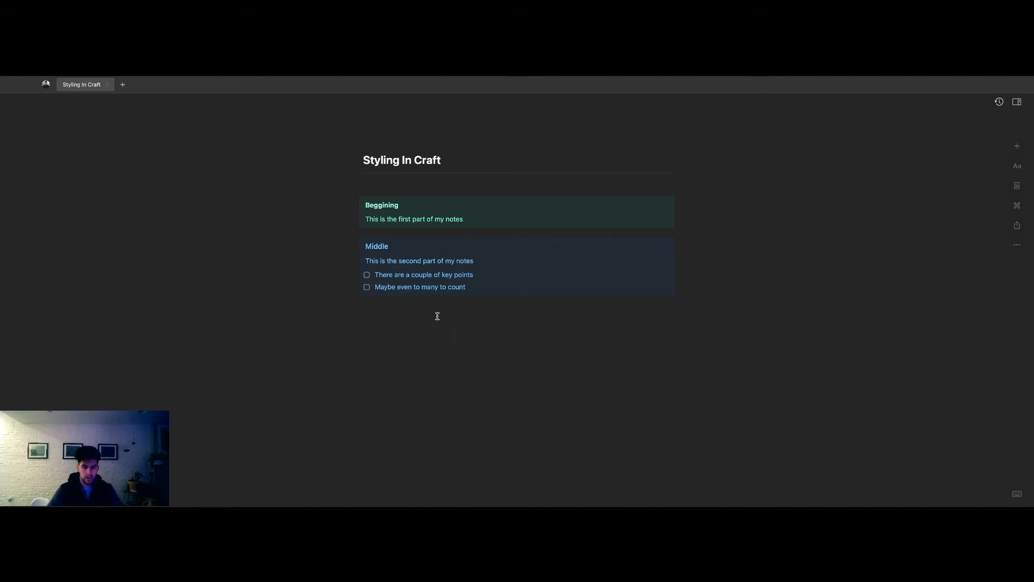
type("Card Example")
key("Escape")
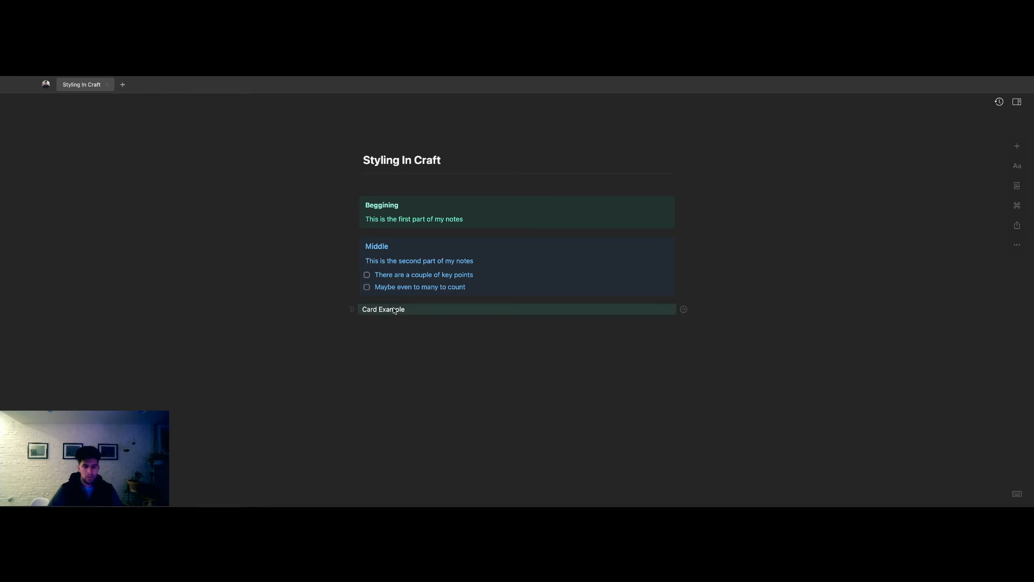
- Turn the "Card Example" line into a card with the fourth, wide layout, the Fun font style and the purple-and-orange background image
left_click(1017, 166)
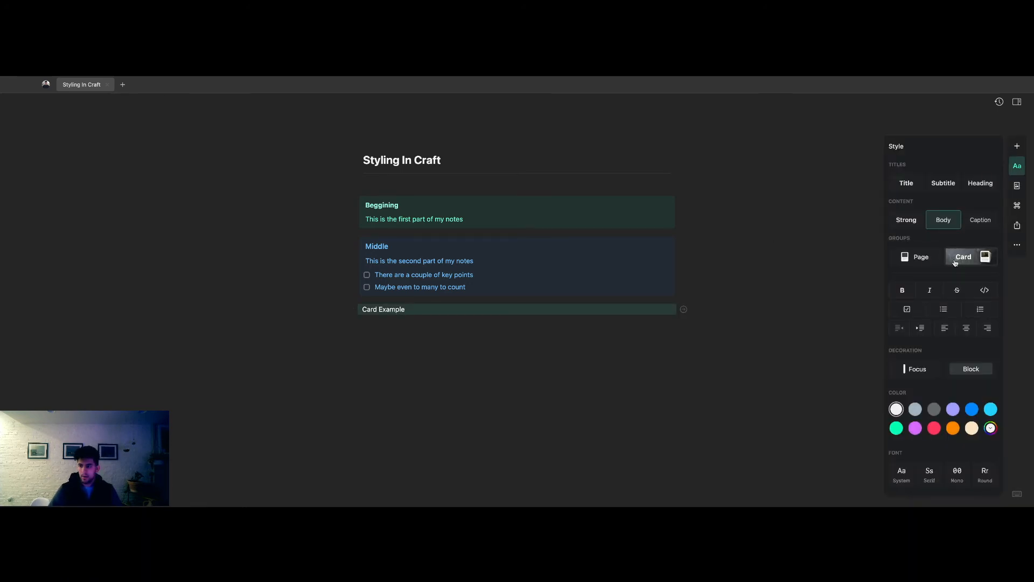
left_click(955, 257)
left_click(682, 203)
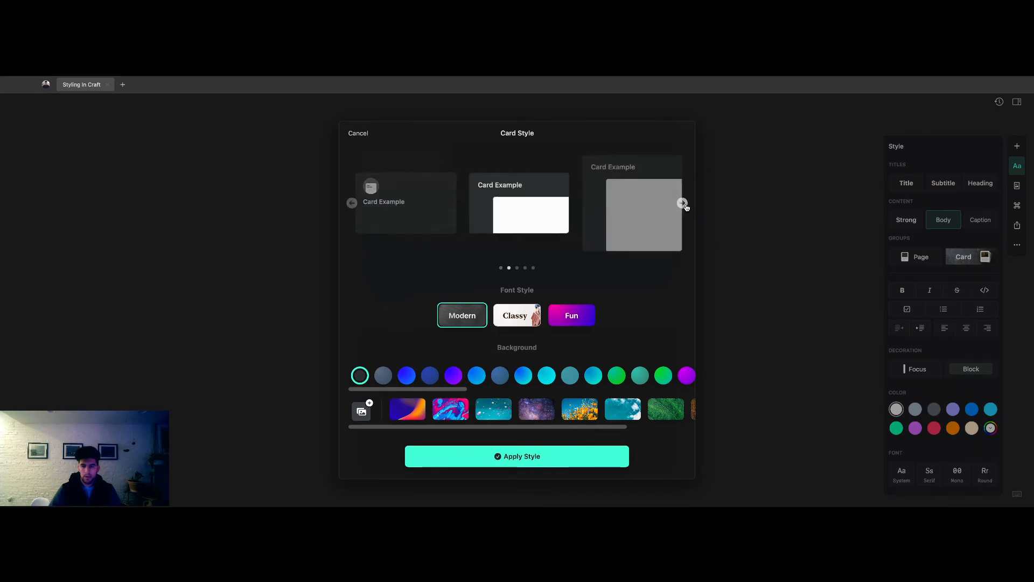
left_click(683, 204)
left_click(683, 203)
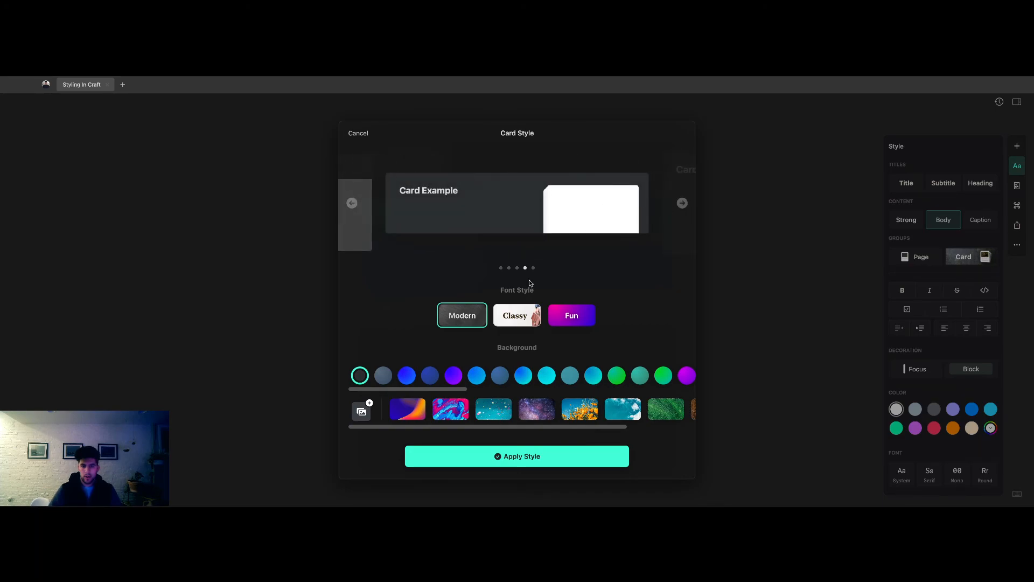
left_click(571, 316)
left_click(418, 409)
left_click(547, 458)
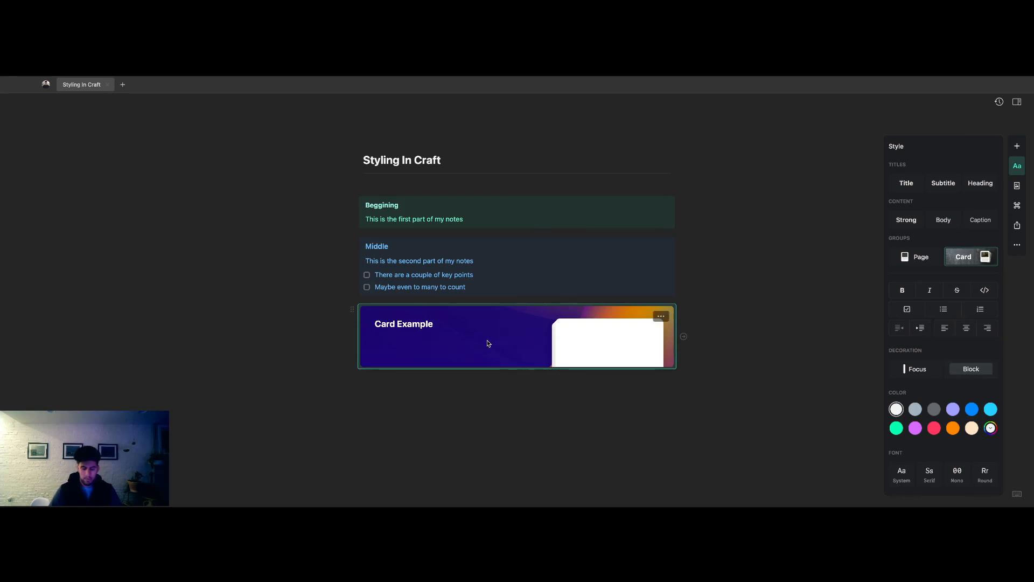
- Move the "Card Example" card up above the "Beggining" section
key("alt+super+Up")
key("alt+super+Up")
key("alt+super+Up")
key("alt+super+Up")
key("alt+super+Up")
key("alt+super+Up")
- Move the two-line "Beggining" section below the "Middle" section and back up under the card
left_click(467, 300)
left_click(416, 281, "shift")
key("alt+super+Down")
key("alt+super+Down")
key("alt+super+Down")
key("alt+super+Down")
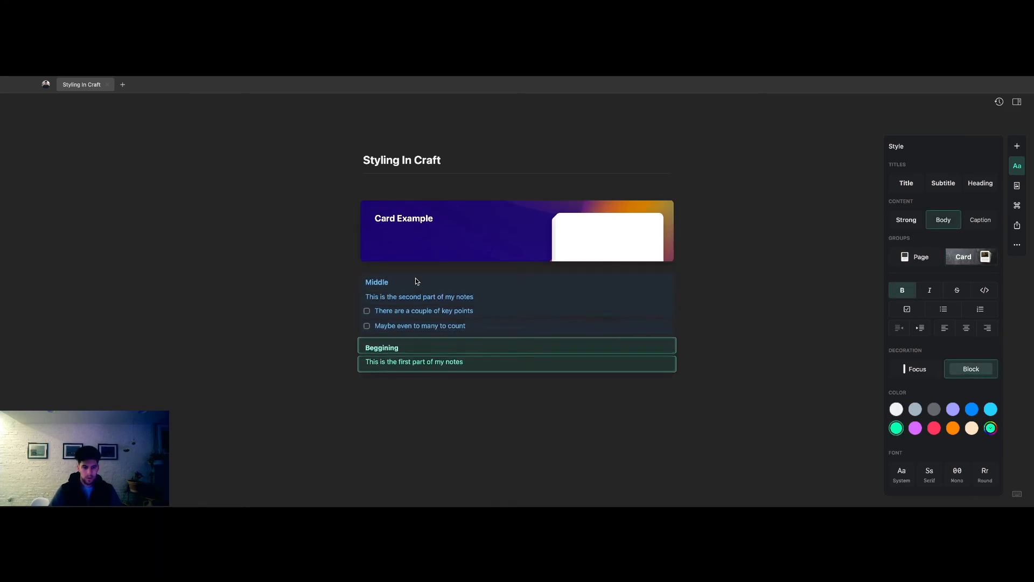
key("alt+super+Up")
key("alt+super+Up")
key("alt+super+Up")
key("alt+super+Up")
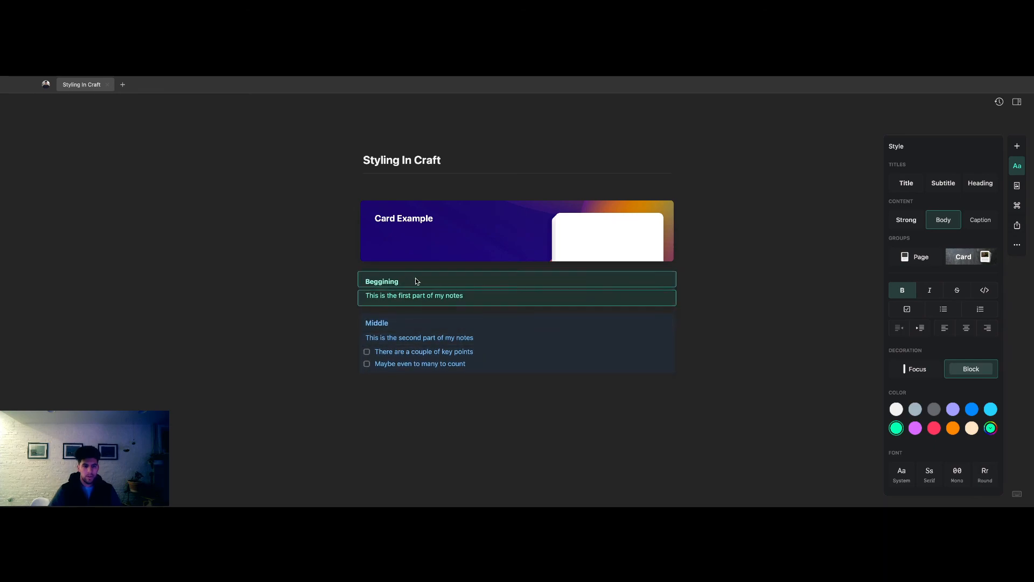
- Select all lines of the "Beggining" and "Middle" sections and move them together up one position and back down
left_click(425, 300)
left_click(430, 283, "shift")
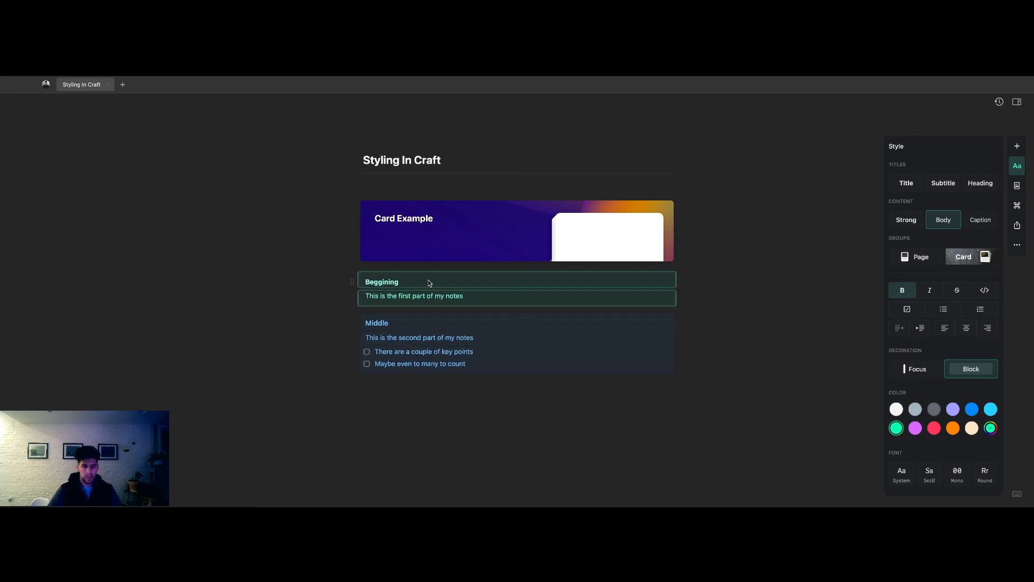
left_click(425, 323, "shift")
left_click(425, 351, "shift")
left_click(430, 366, "shift")
key("alt+super+Up")
key("alt+super+Down")
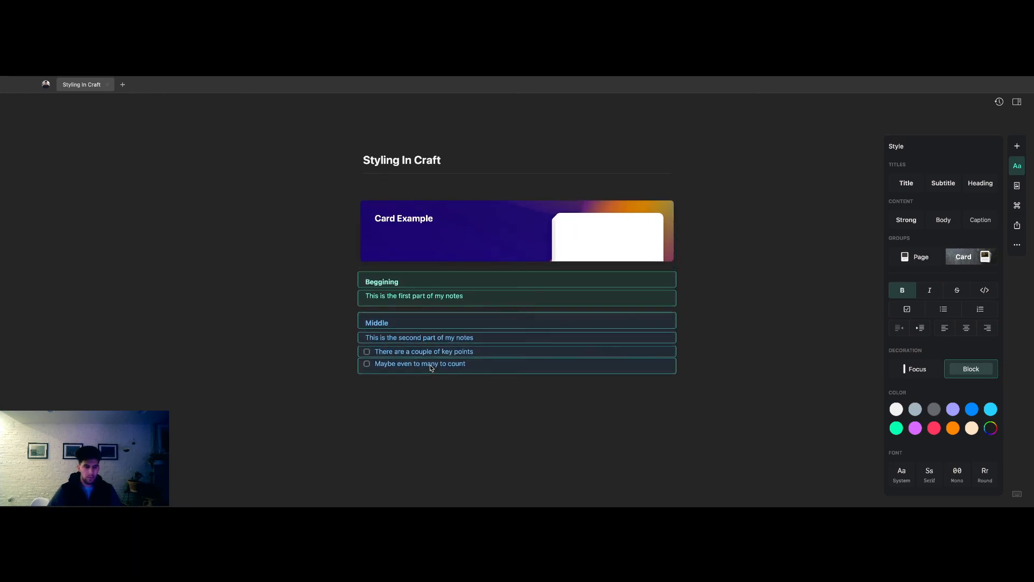
- Delete the empty line between the document title and the "Card Example" card
left_click(445, 400)
left_click(375, 193)
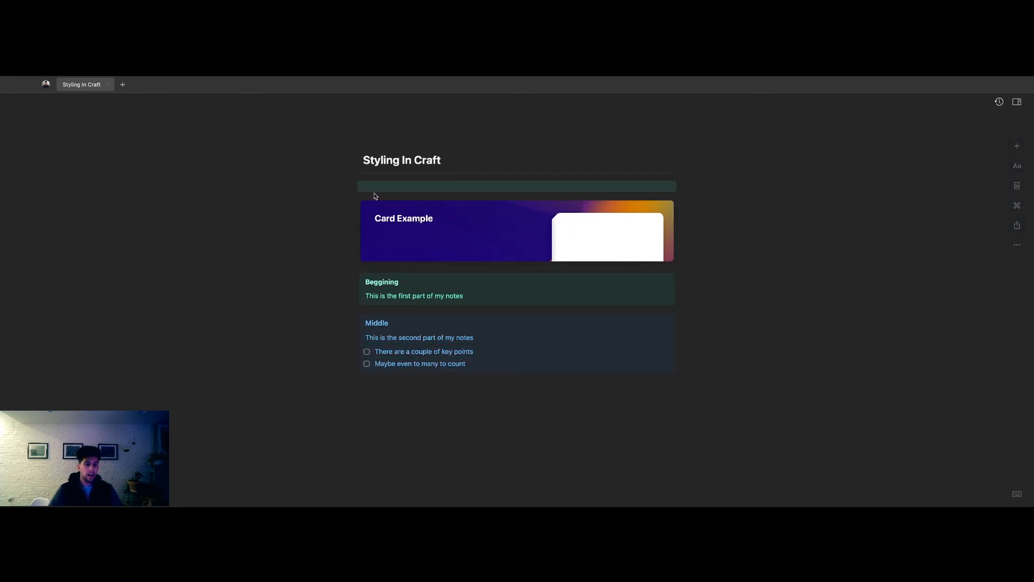
key("BackSpace")
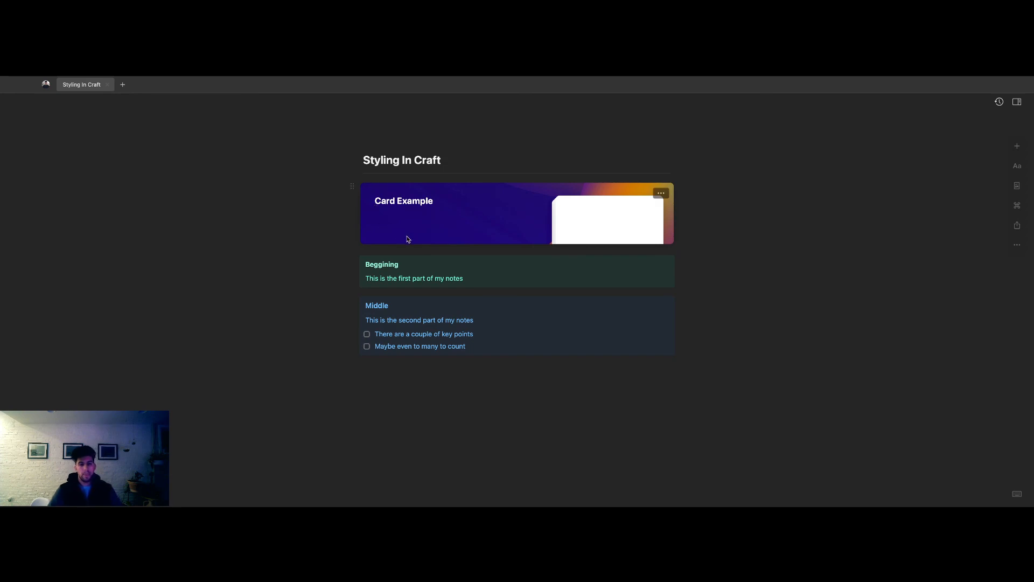